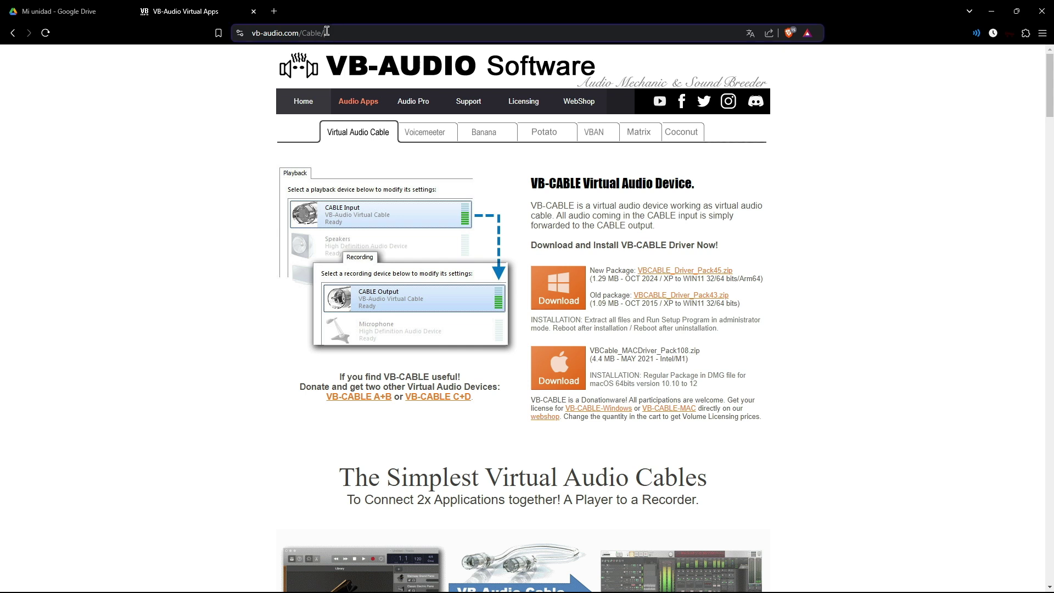
Step: Try to download the new Windows VB-CABLE driver package, then cancel saving the file
click(822, 198)
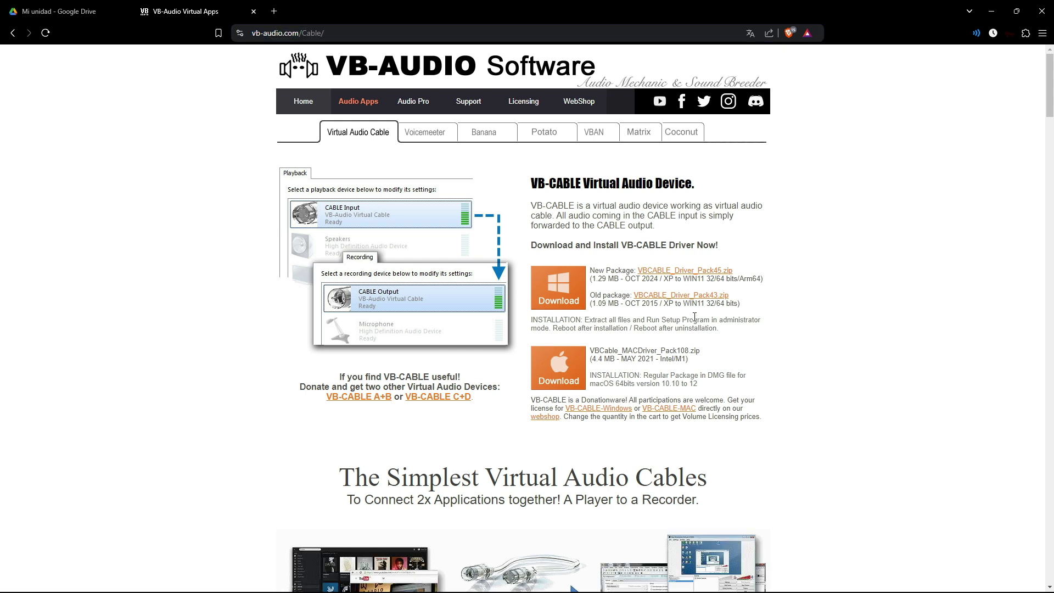
click(565, 296)
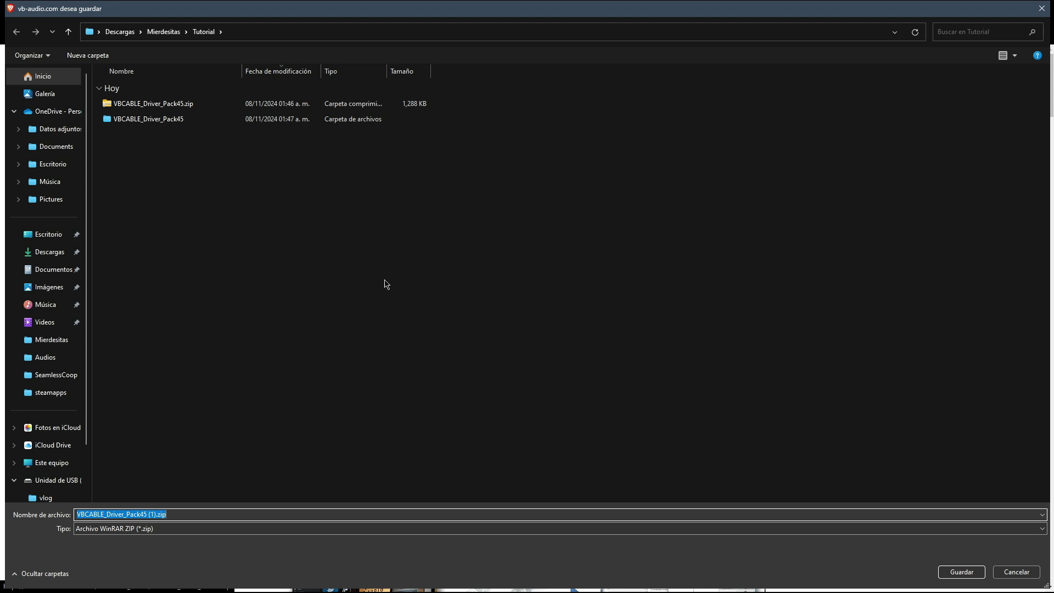
click(1016, 572)
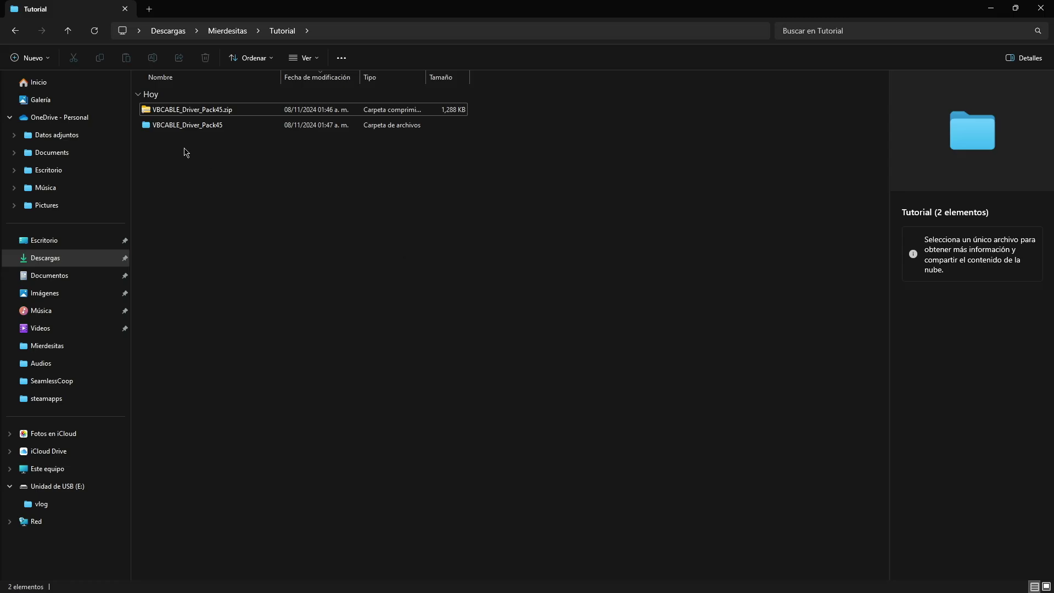
Step: Try to extract all files of VBCABLE_Driver_Pack45.zip in the Tutorial folder, and cancel the extraction
drag(243, 111, 221, 113)
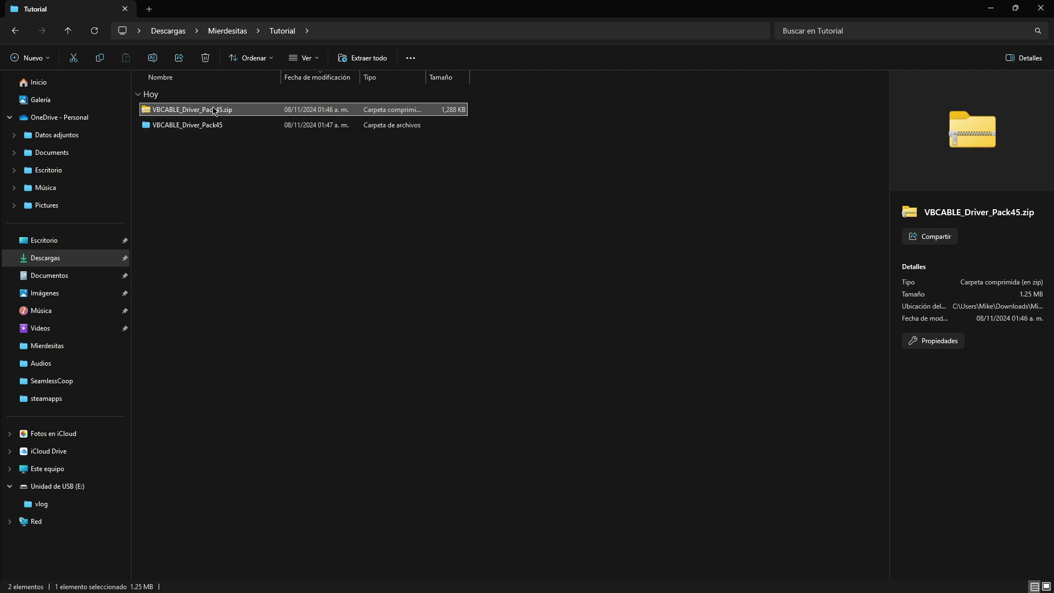
right_click(213, 109)
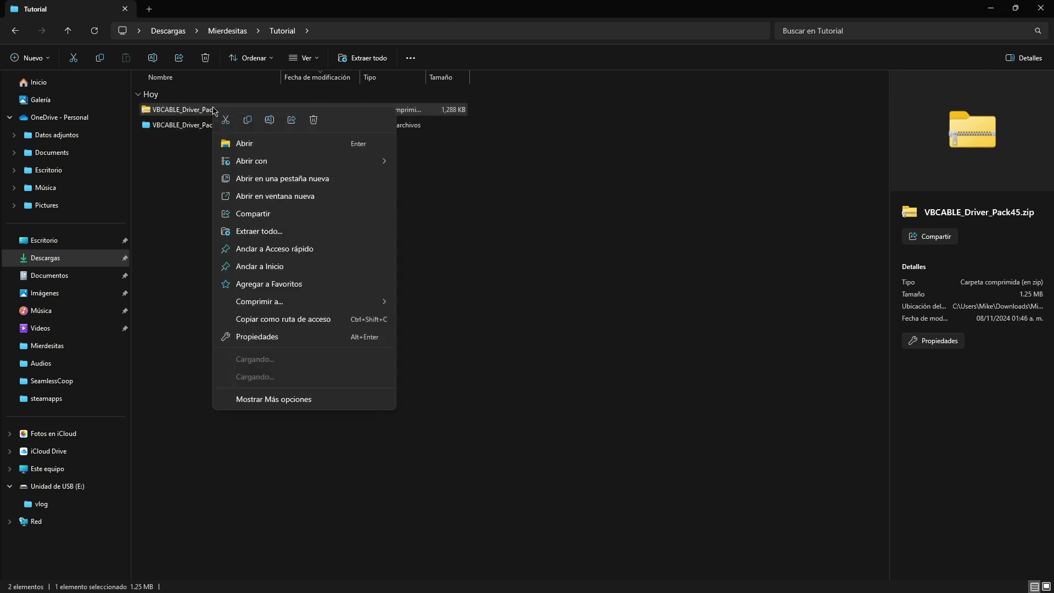
click(275, 235)
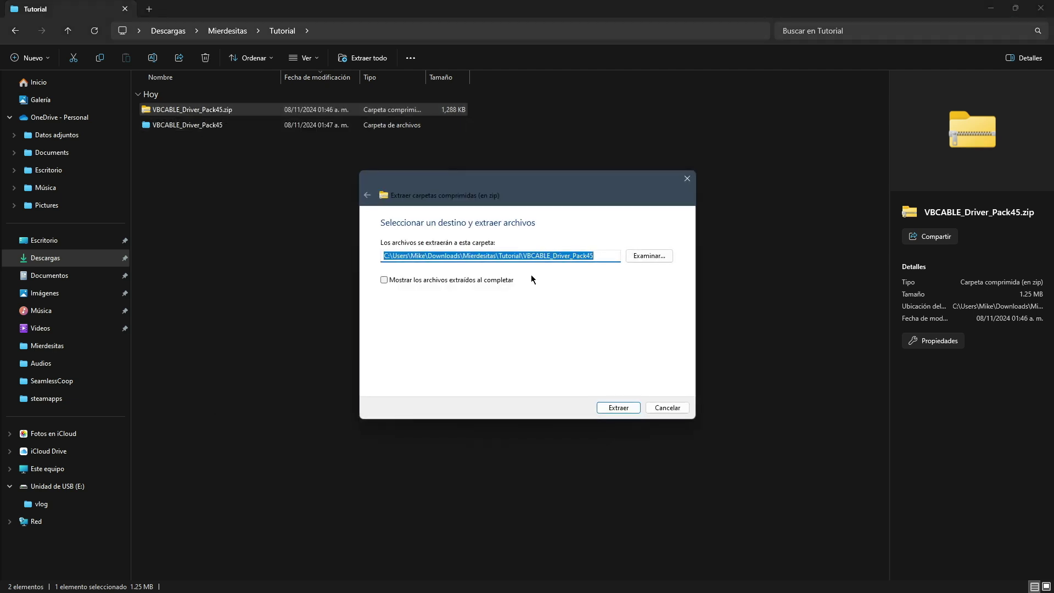
click(673, 408)
Step: Launch VBCABLE_Setup_x64.exe from the extracted VBCABLE_Driver_Pack45 folder and close the installer without removing the driver
click(200, 127)
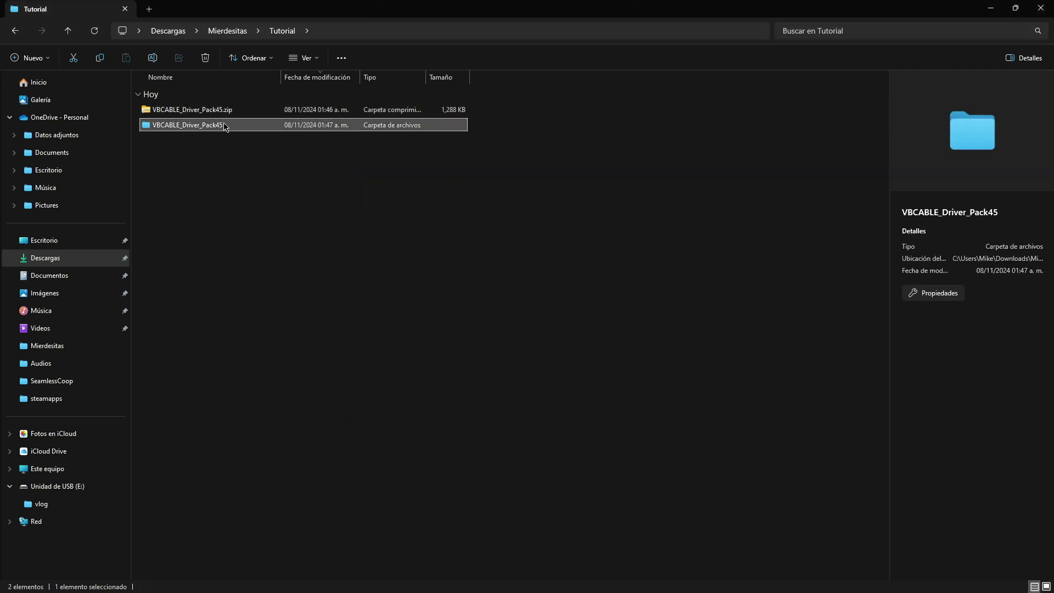
double_click(224, 126)
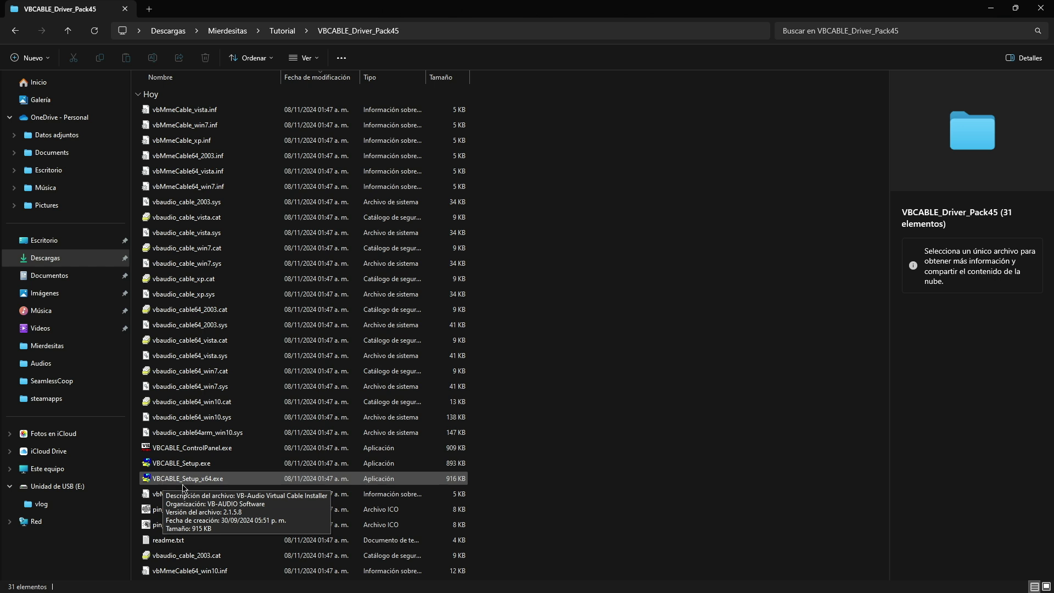
double_click(218, 483)
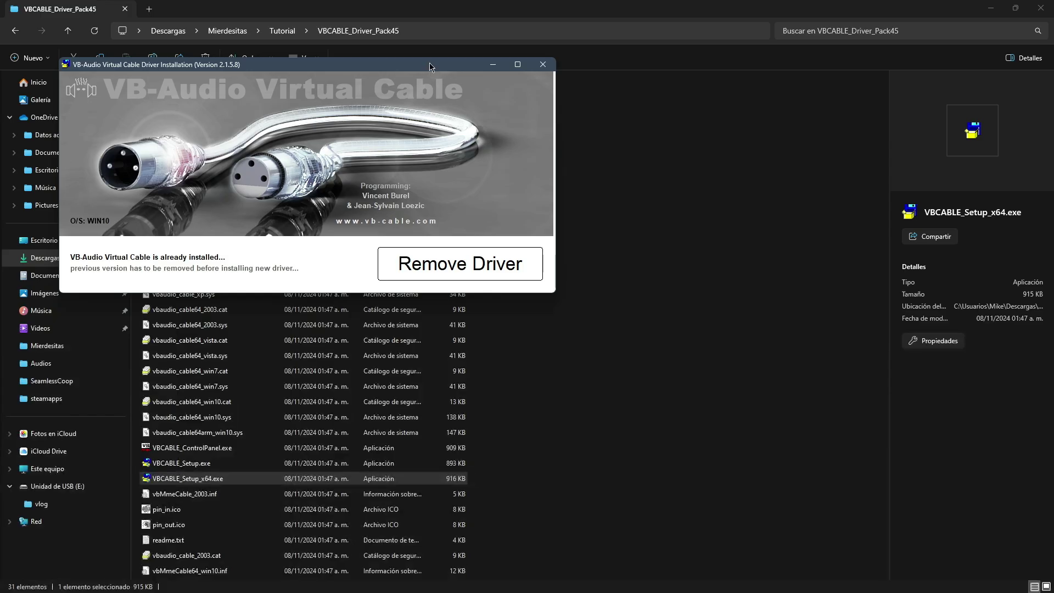
drag(429, 63, 592, 107)
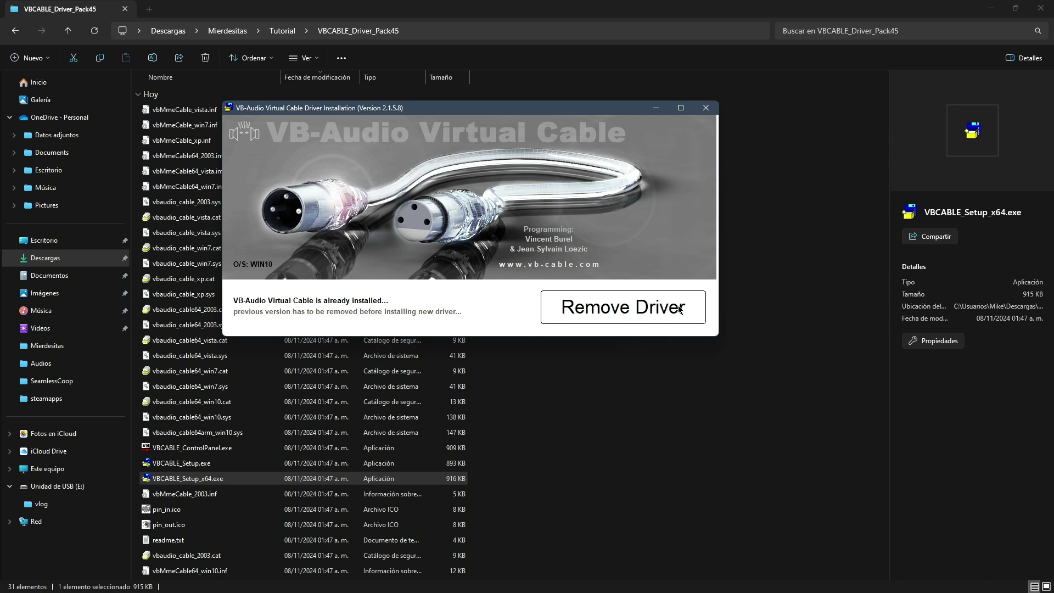
click(706, 109)
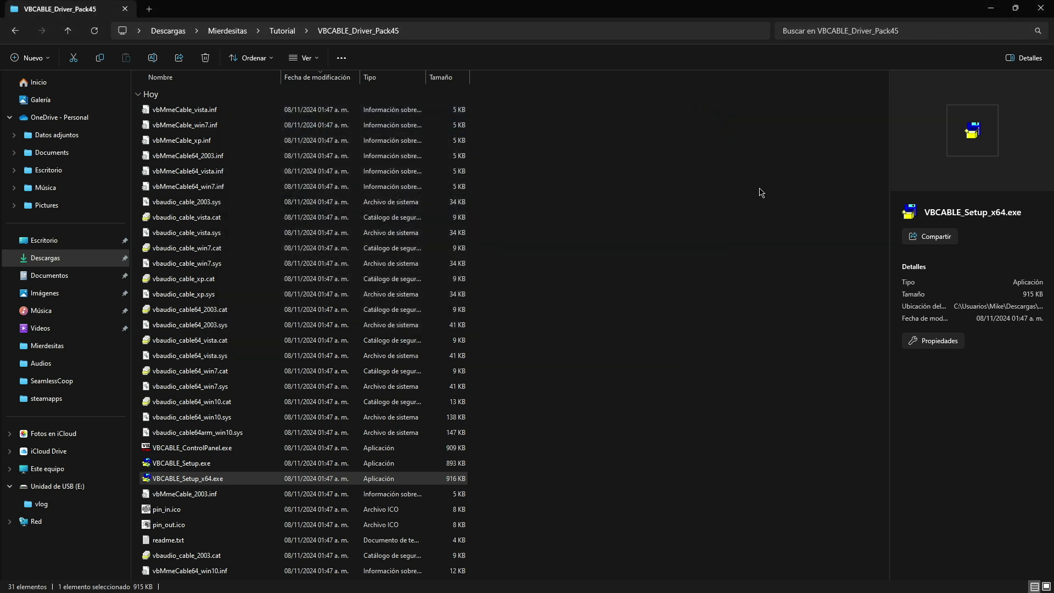
click(1041, 9)
click(991, 9)
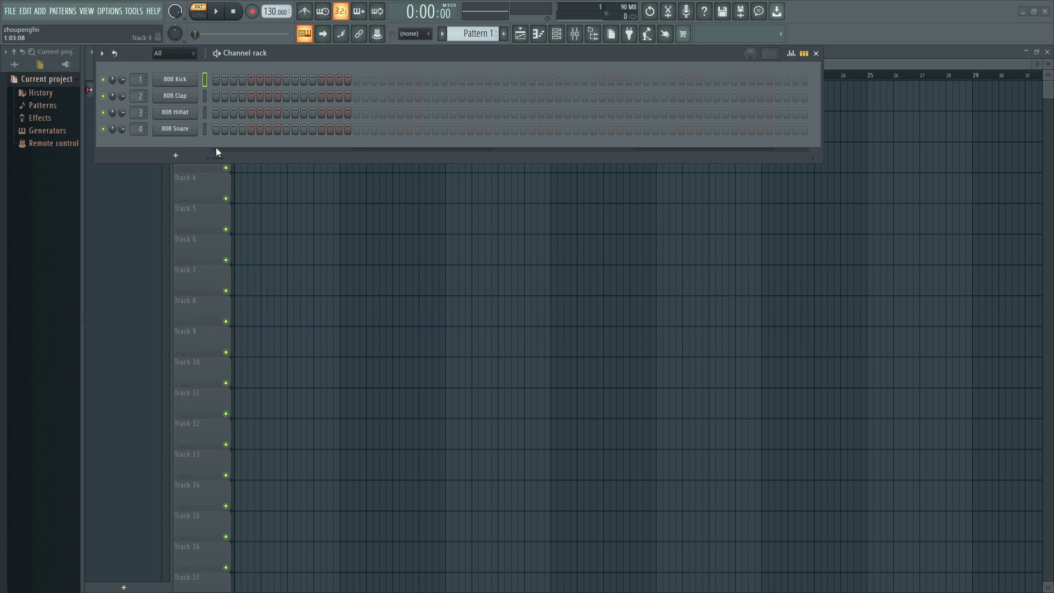
Step: In FL Studio, choose FL Studio ASIO as the device in the audio settings
click(117, 12)
click(119, 46)
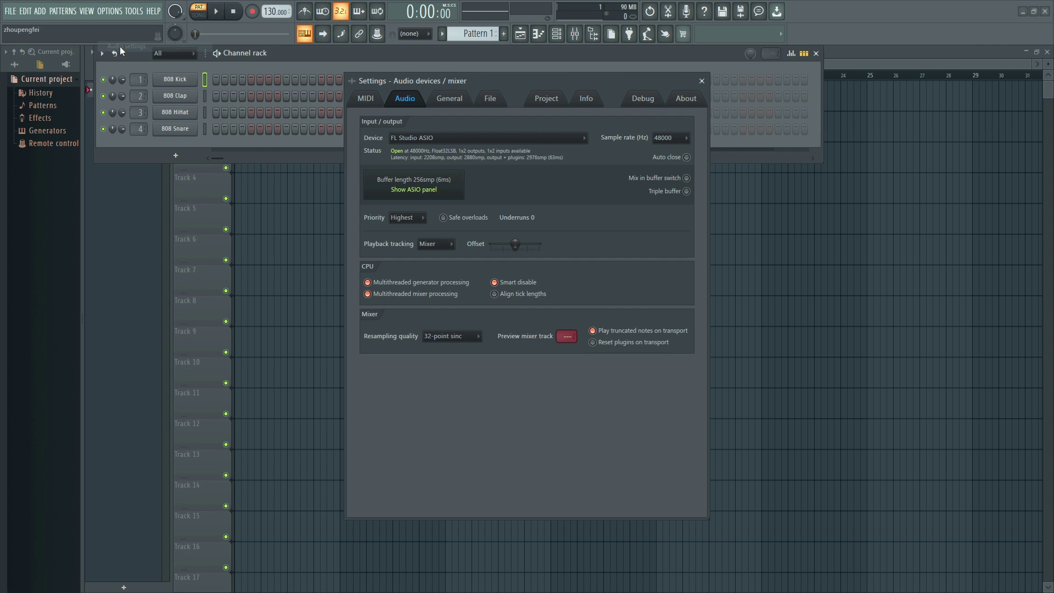
drag(499, 84, 552, 65)
click(487, 119)
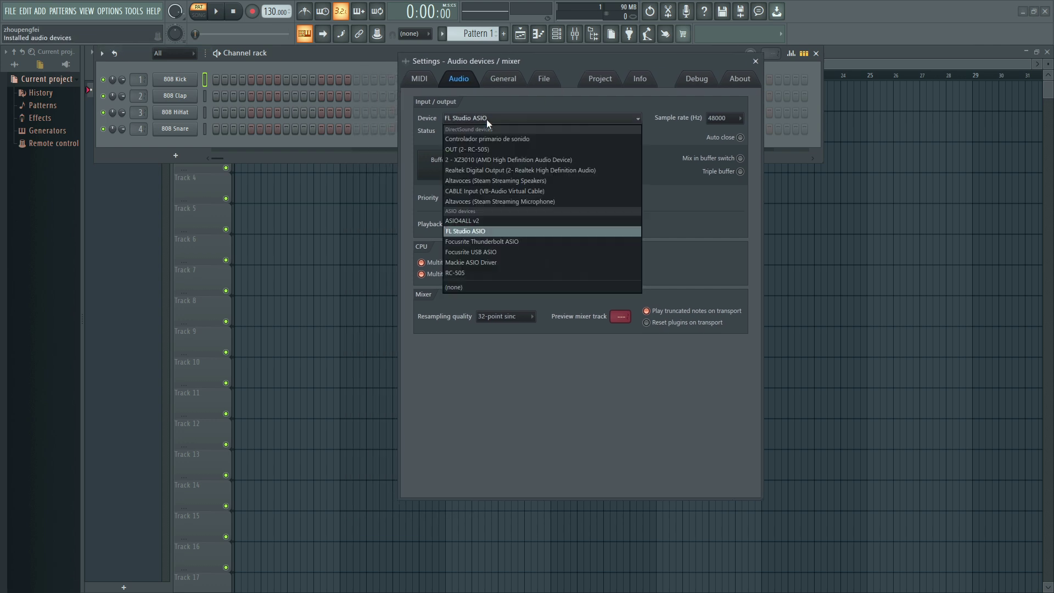
click(476, 231)
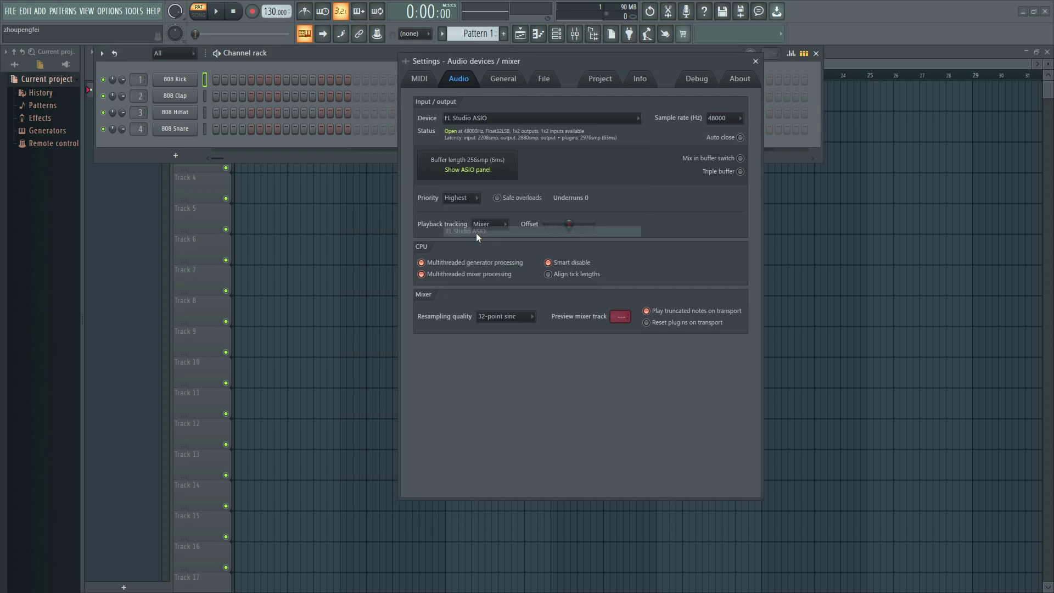
Step: Set the ASIO driver's input to IN (2- RC-505) and its output to OUT (2- RC-505)
click(477, 169)
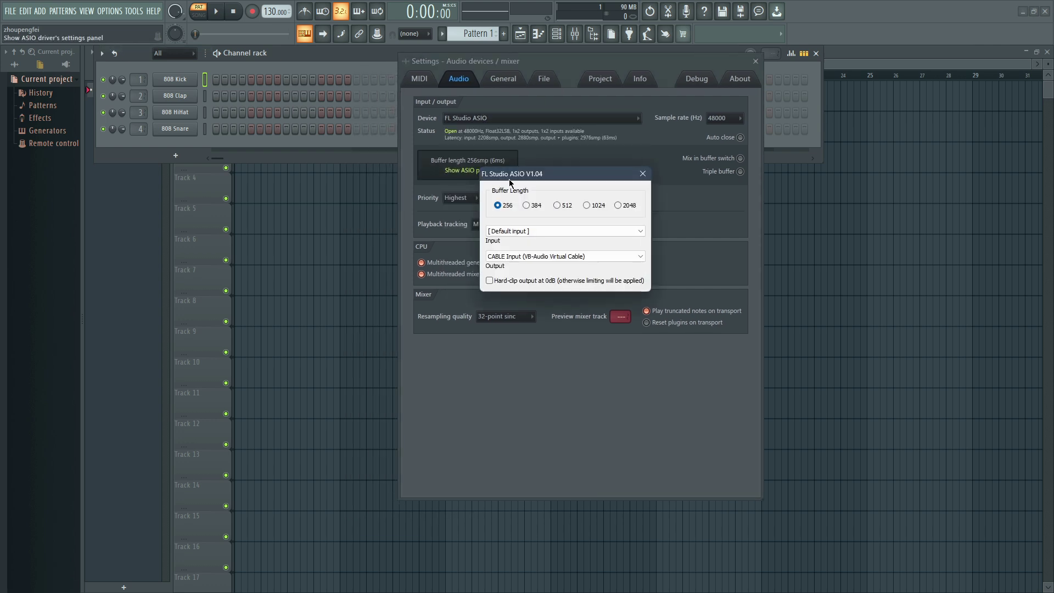
click(529, 232)
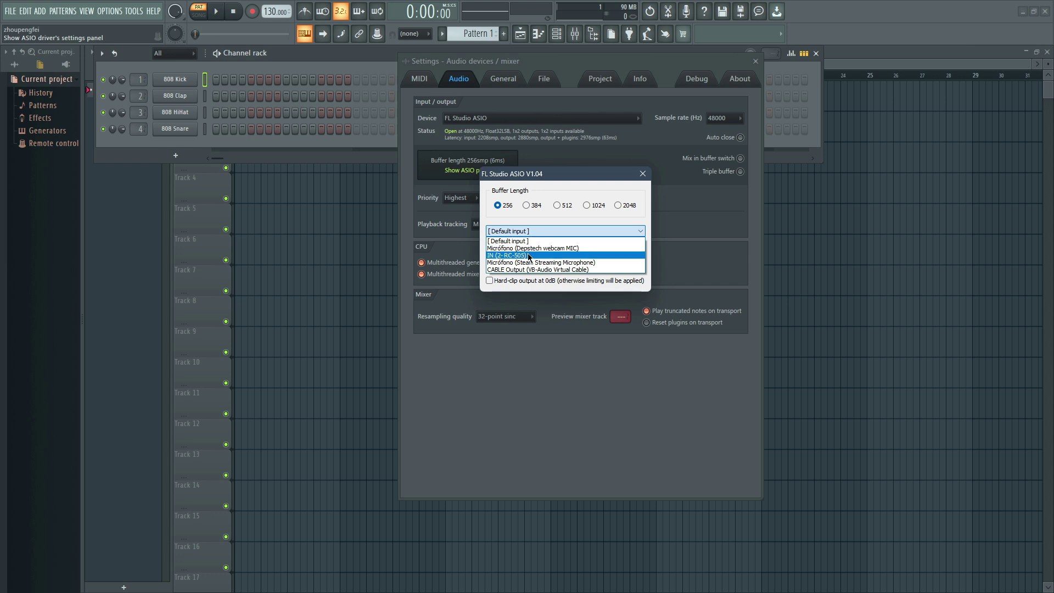
click(529, 255)
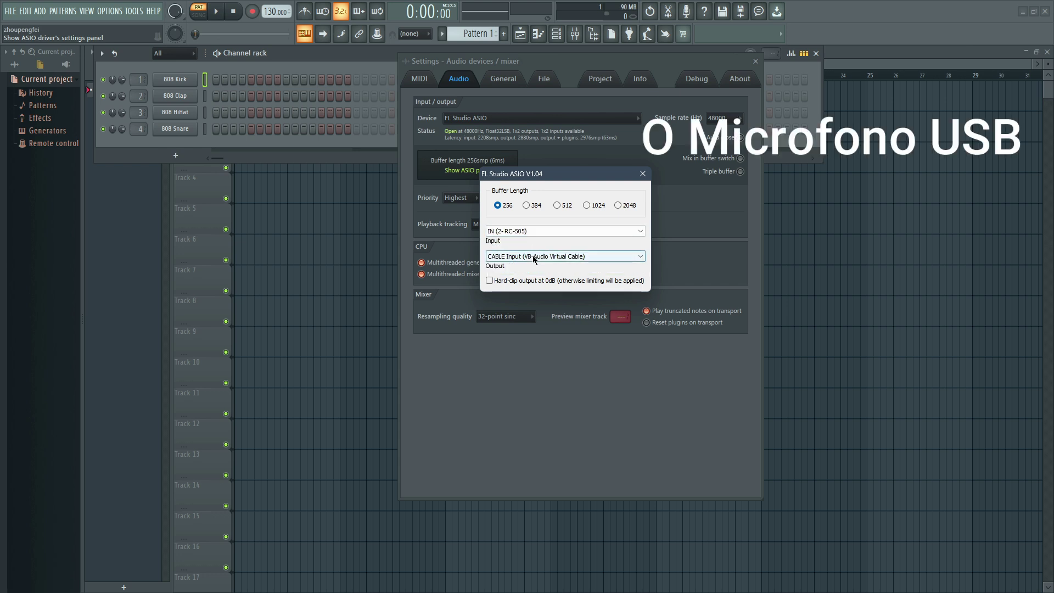
click(533, 256)
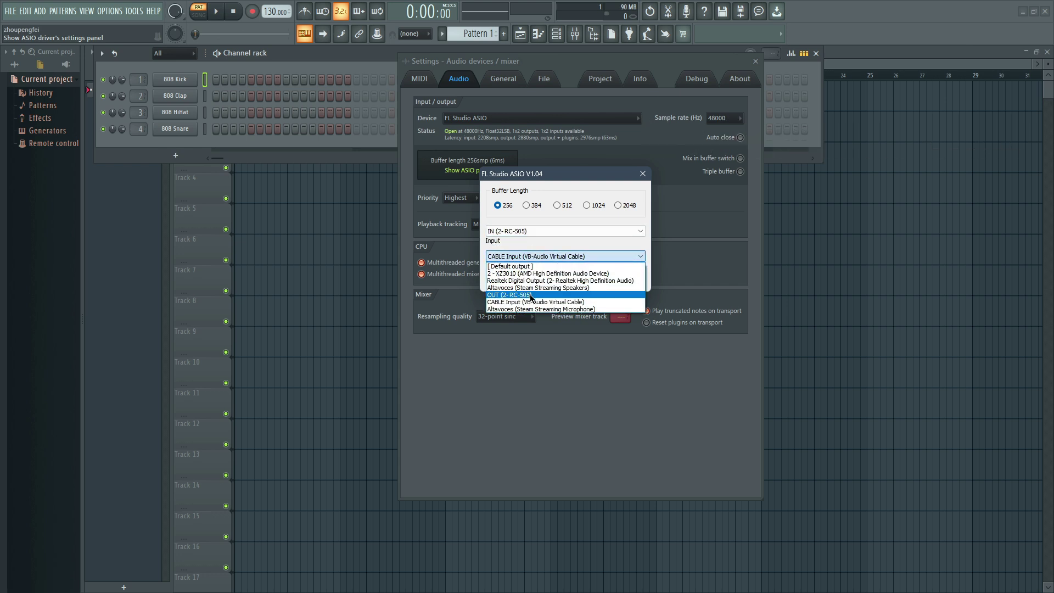
click(531, 295)
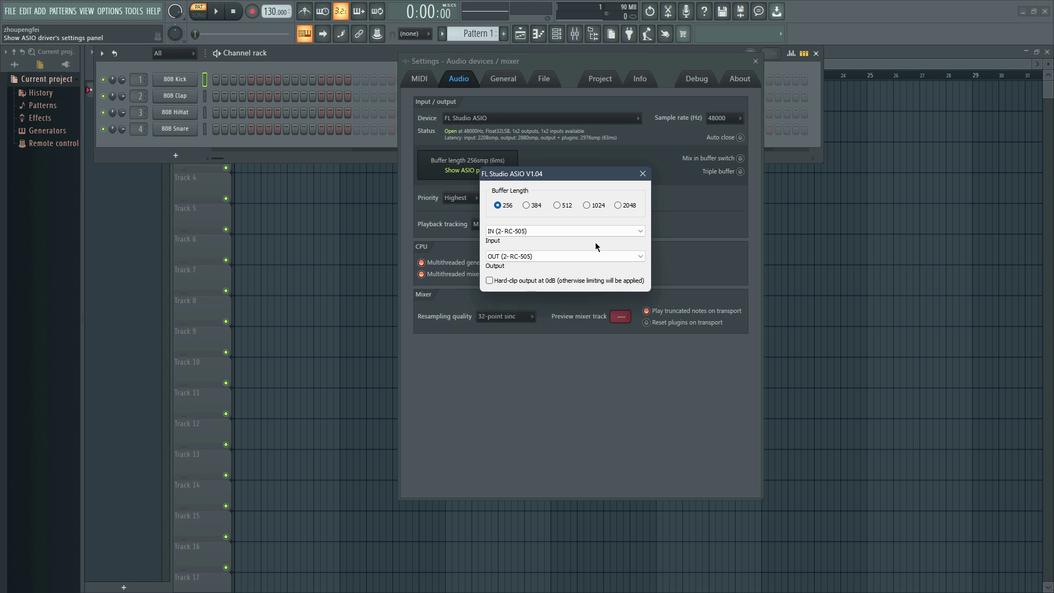
click(642, 174)
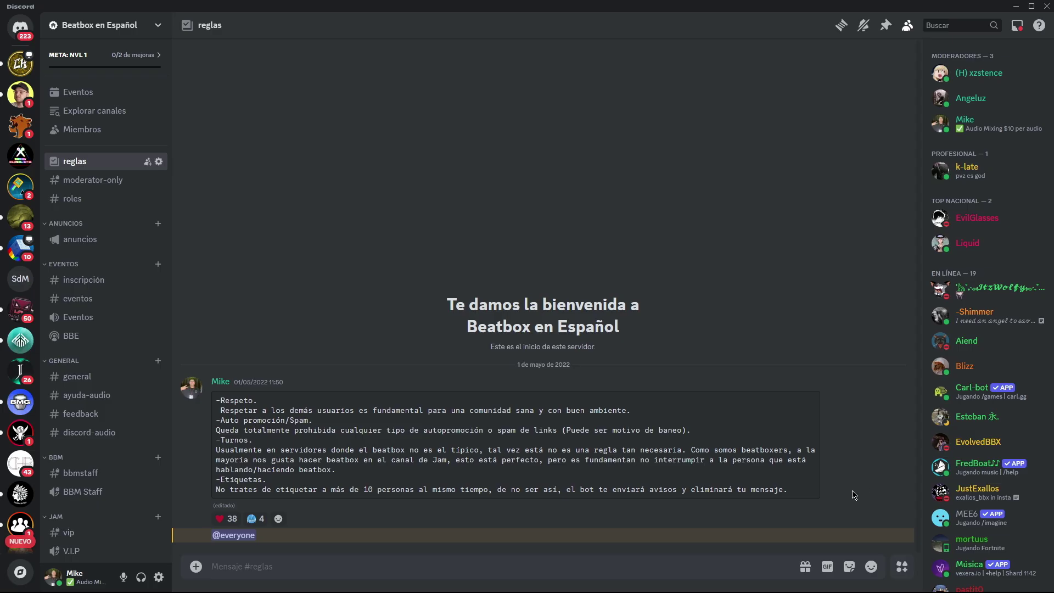
Step: In Discord's voice settings, set the input device to CABLE Output (VB-Audio Virtual Cable) and the output device to OUT (2- RC-505)
click(159, 577)
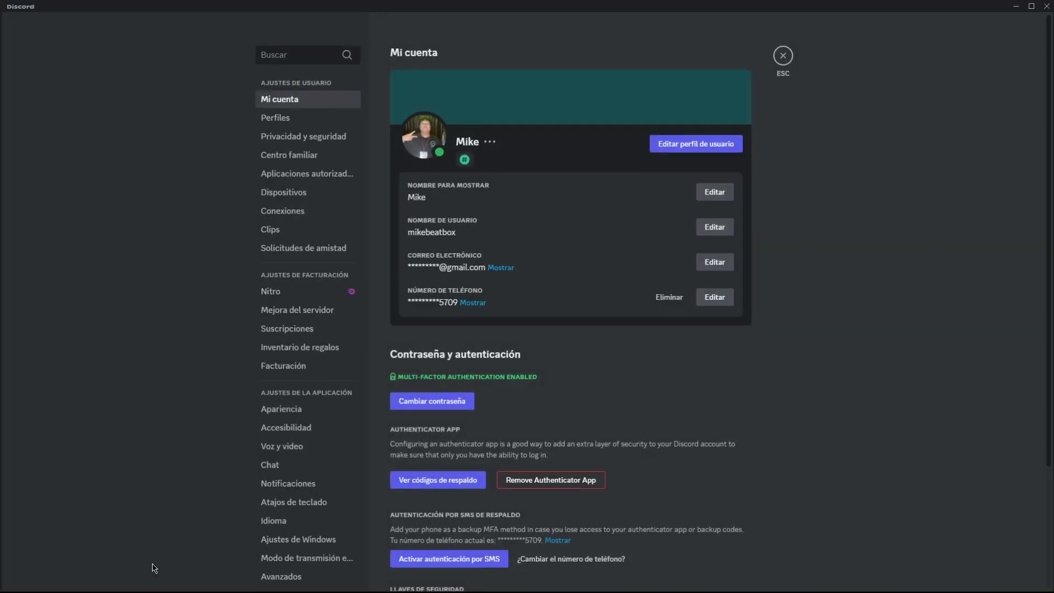
click(299, 450)
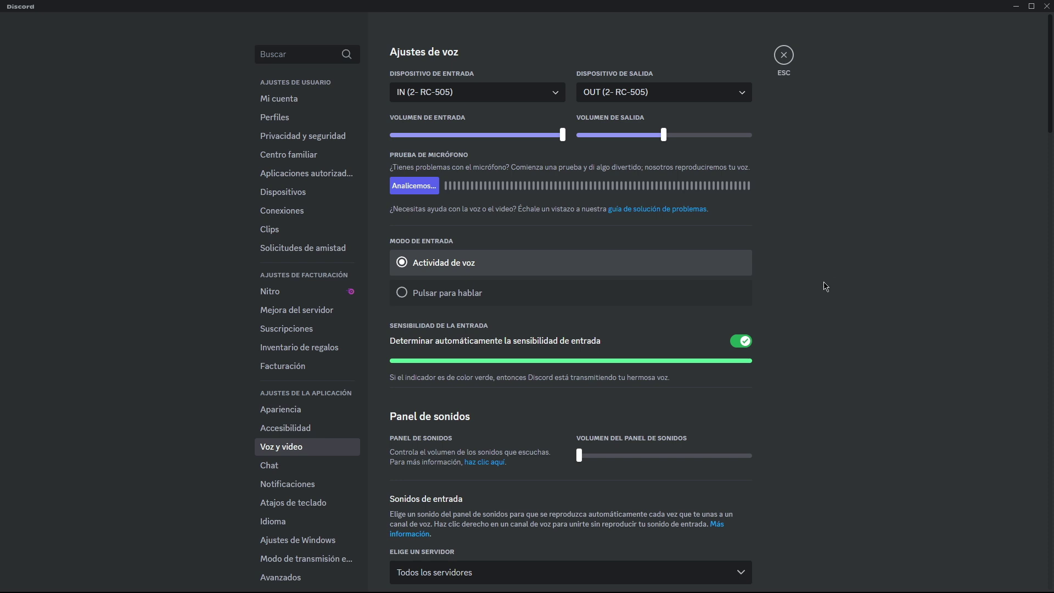
click(487, 98)
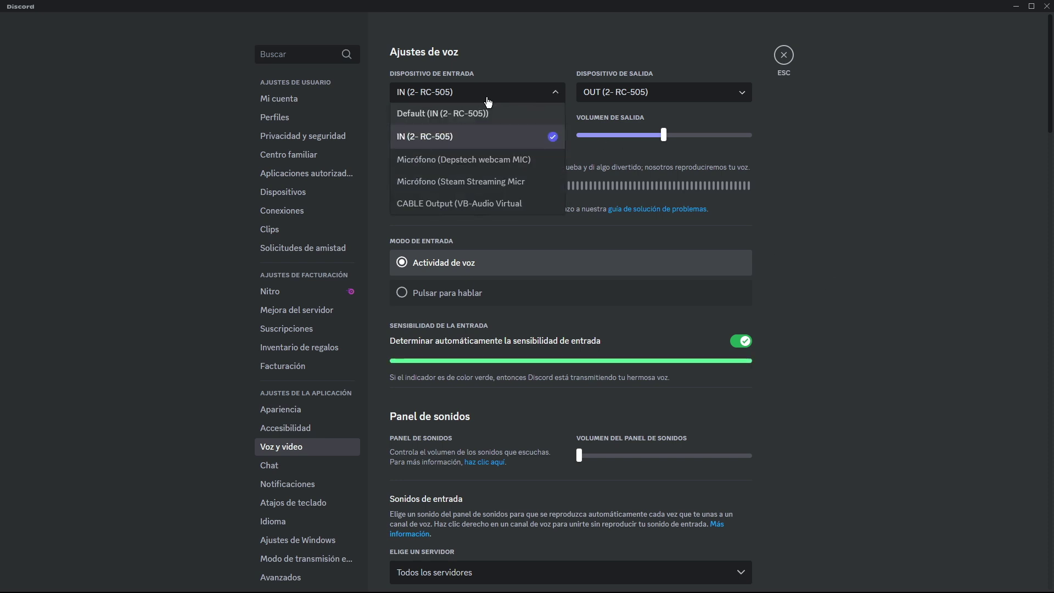
click(449, 208)
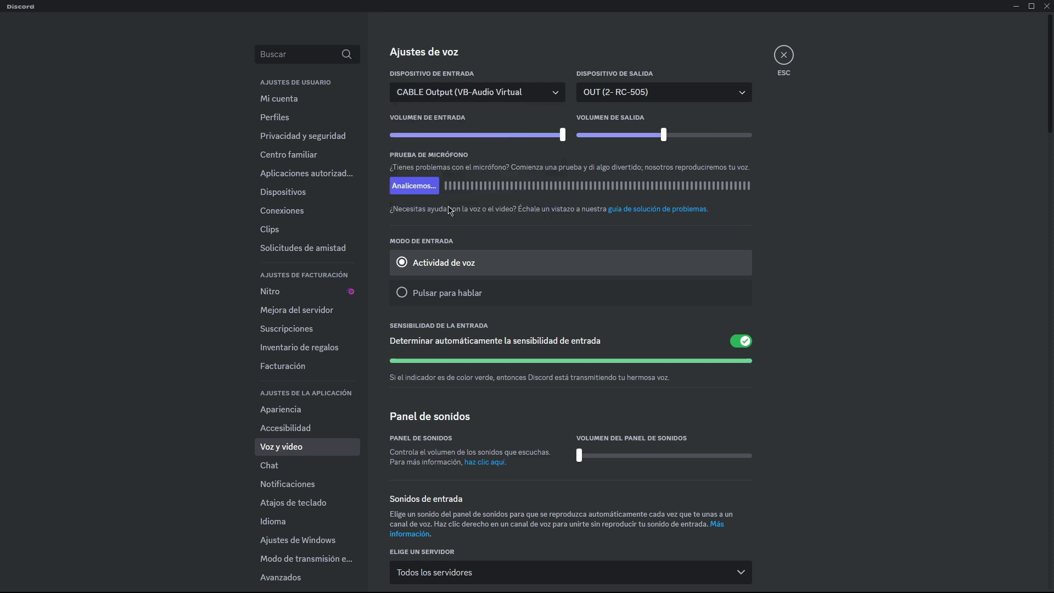
click(677, 96)
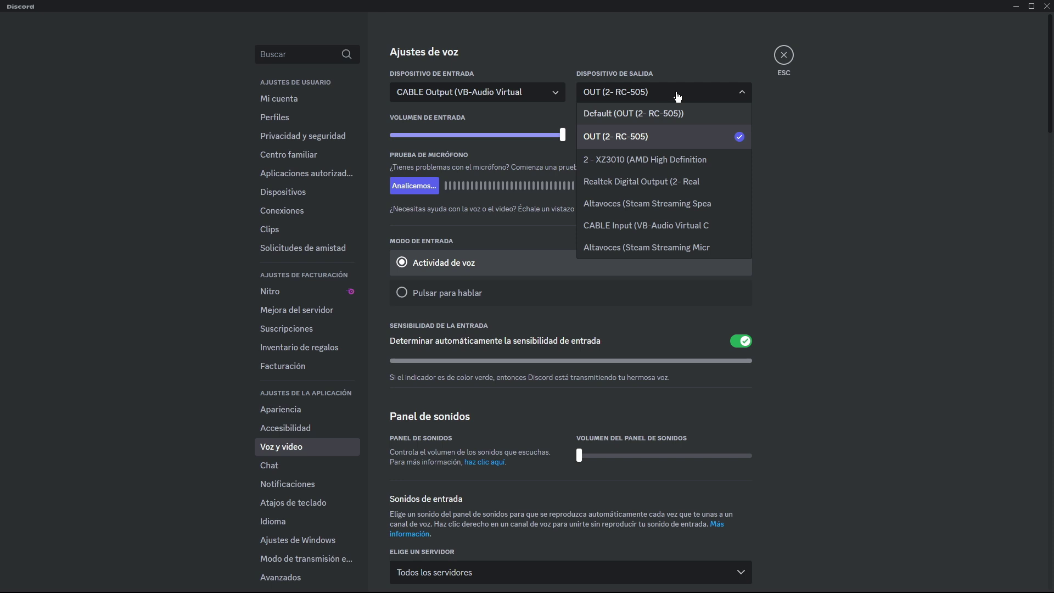
click(616, 142)
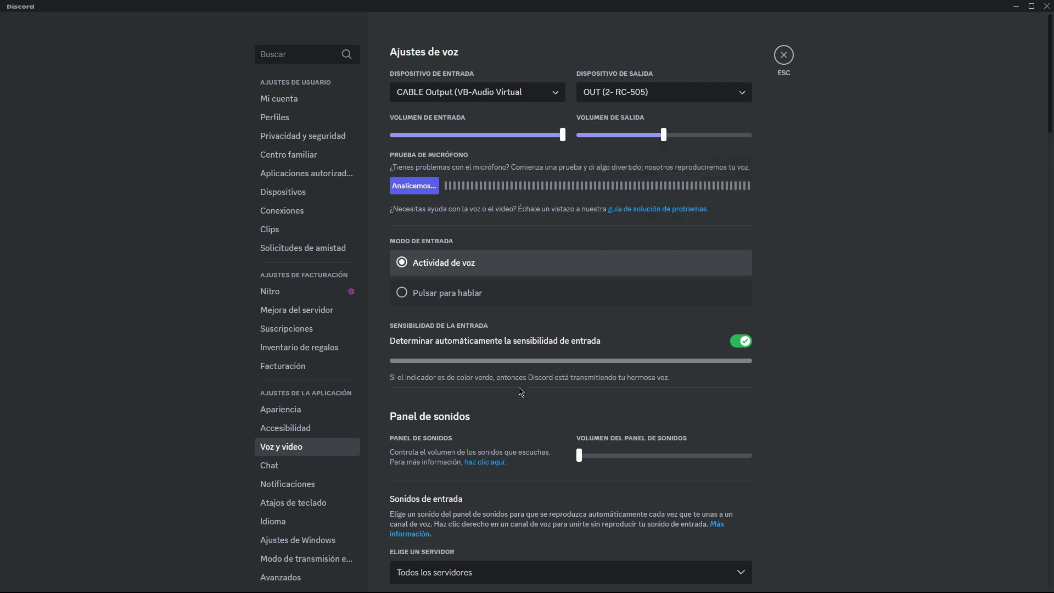
Step: Turn off automatic input sensitivity and lower the sensitivity threshold to its minimum
scroll(545, 383, down, 1)
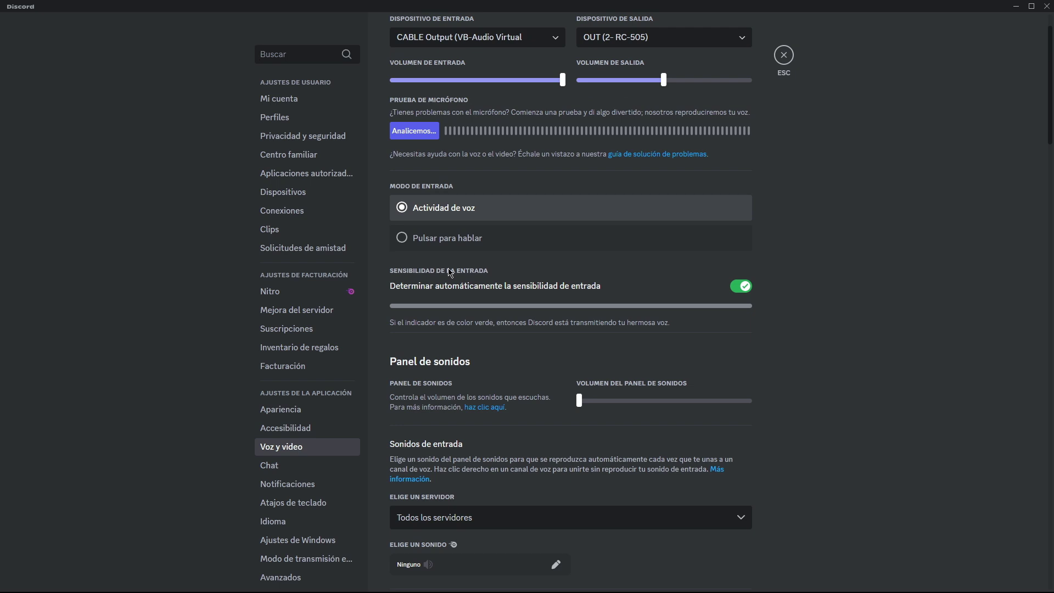
click(740, 287)
mouse_move(483, 307)
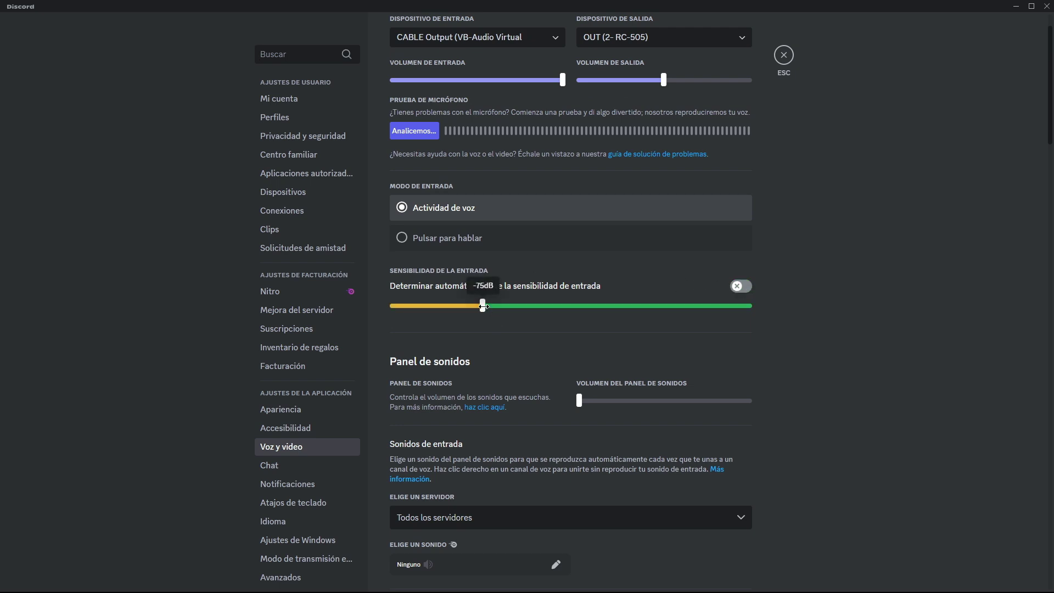
drag(484, 306, 377, 316)
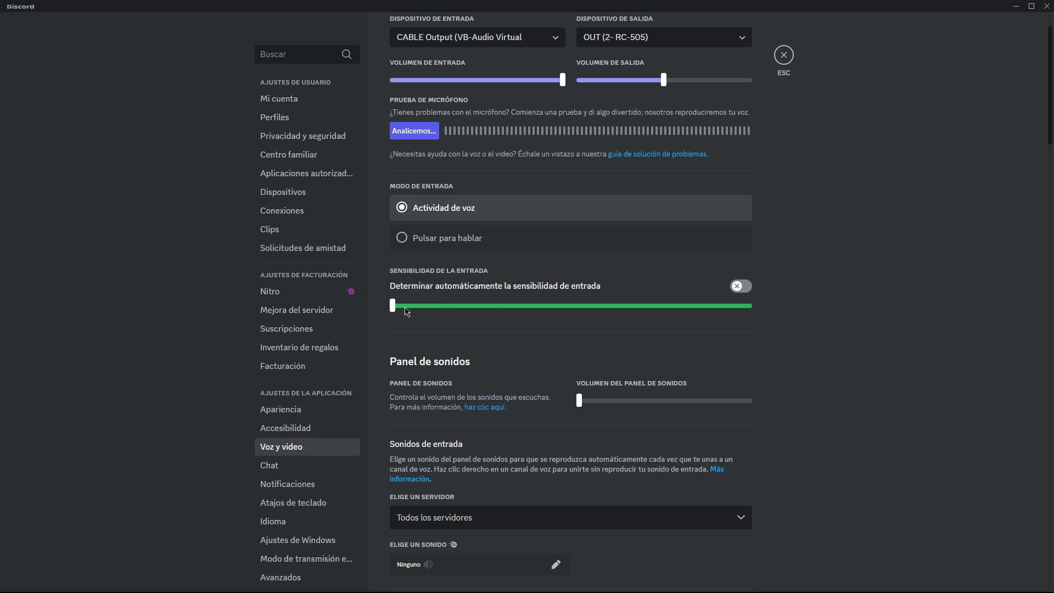
Step: Turn off echo cancellation (Cancelación de eco) and set noise suppression (Supresión de ruido) to Ninguno
scroll(536, 515, down, 7)
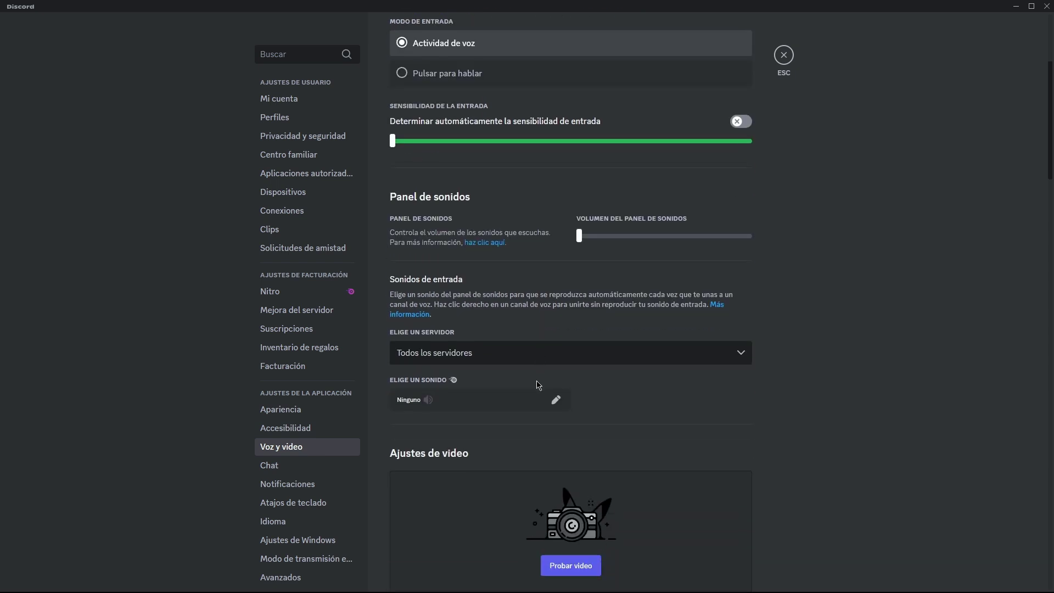
scroll(547, 418, down, 10)
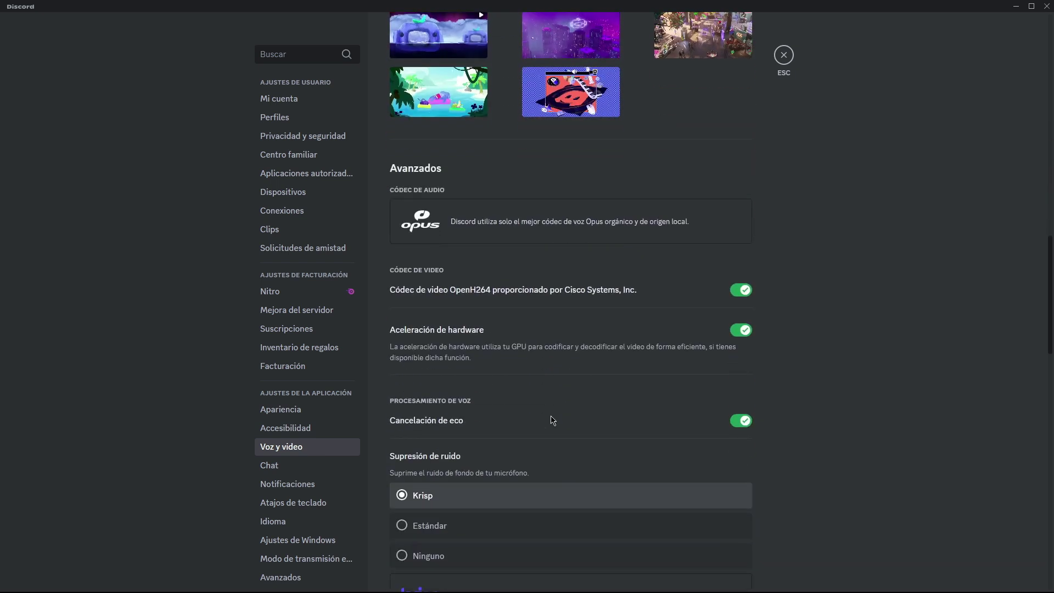
scroll(746, 299, down, 2)
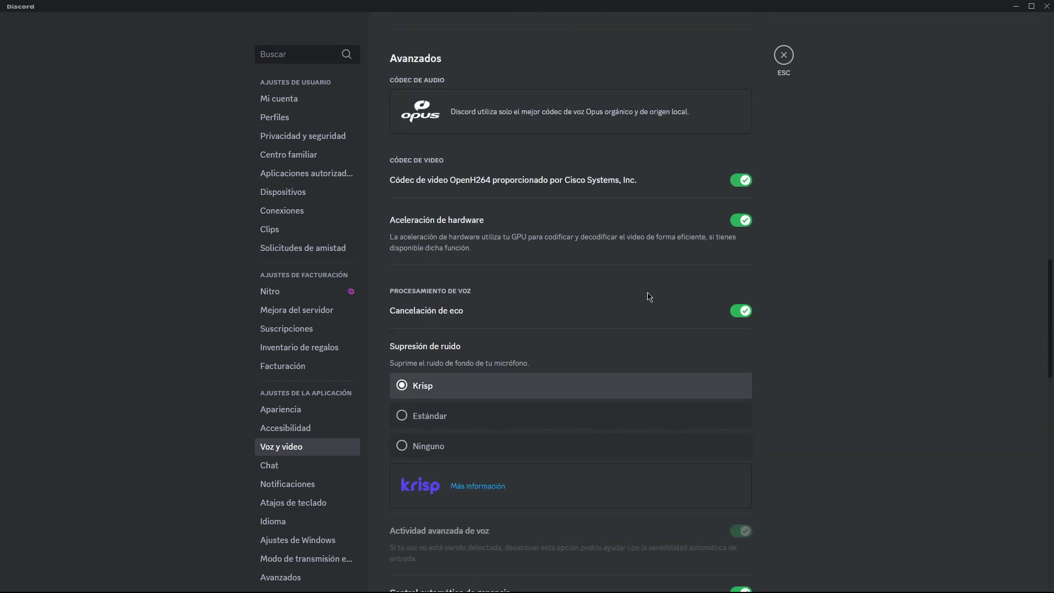
click(744, 313)
scroll(719, 324, down, 2)
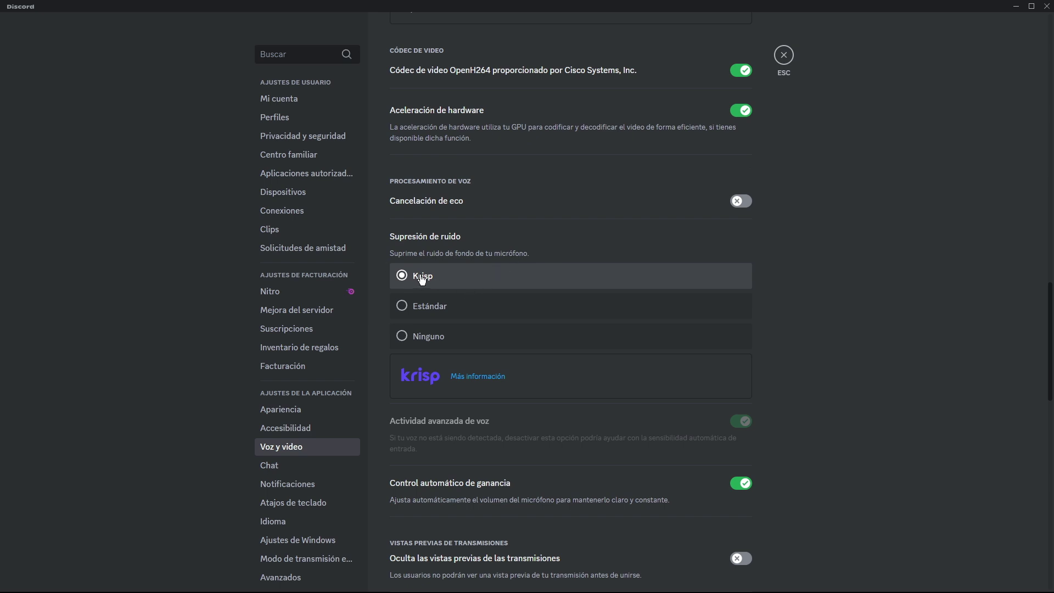
click(414, 306)
click(416, 276)
click(426, 338)
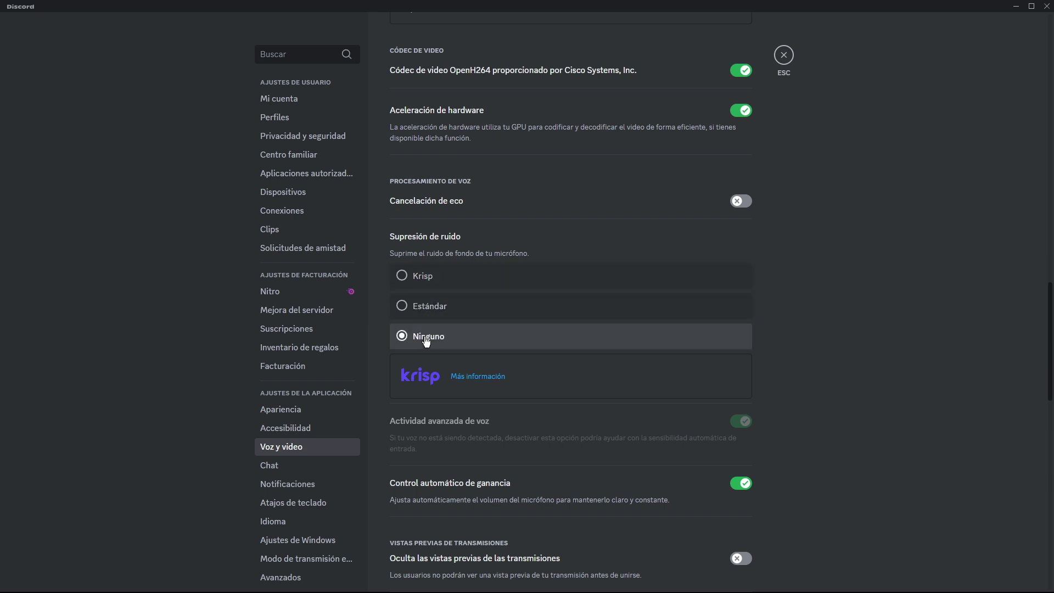
Step: Turn off automatic gain control (Control automático de ganancia) and leave the voice settings
scroll(720, 400, down, 4)
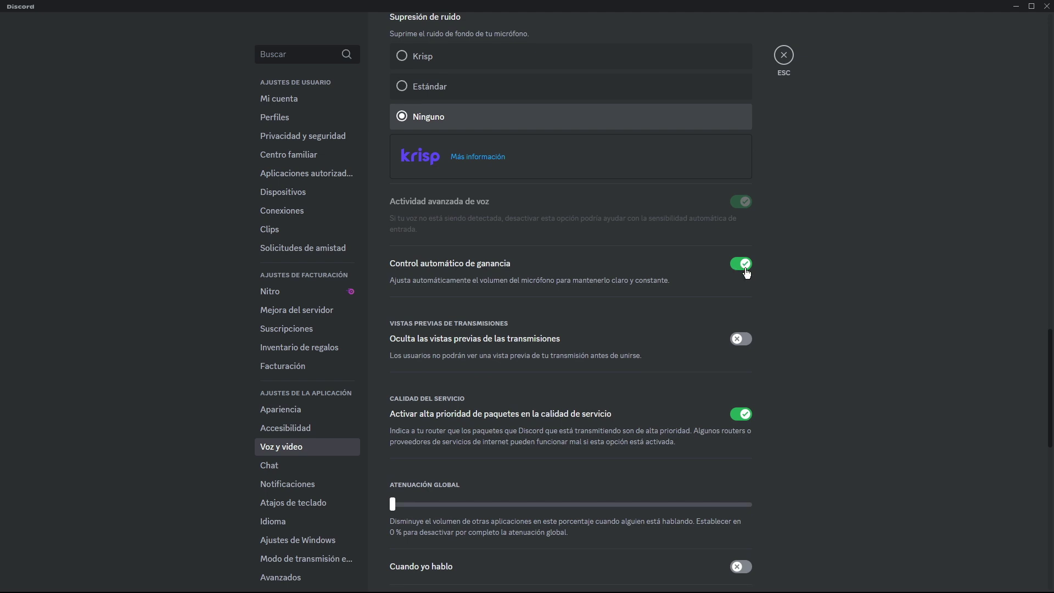
click(740, 264)
scroll(735, 308, down, 5)
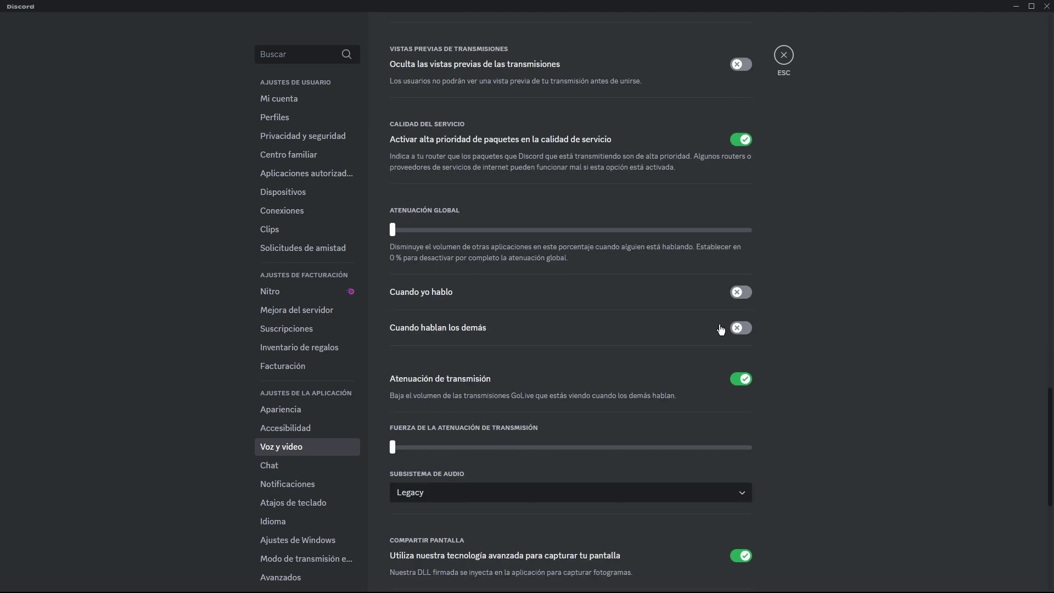
scroll(719, 328, up, 10)
click(784, 55)
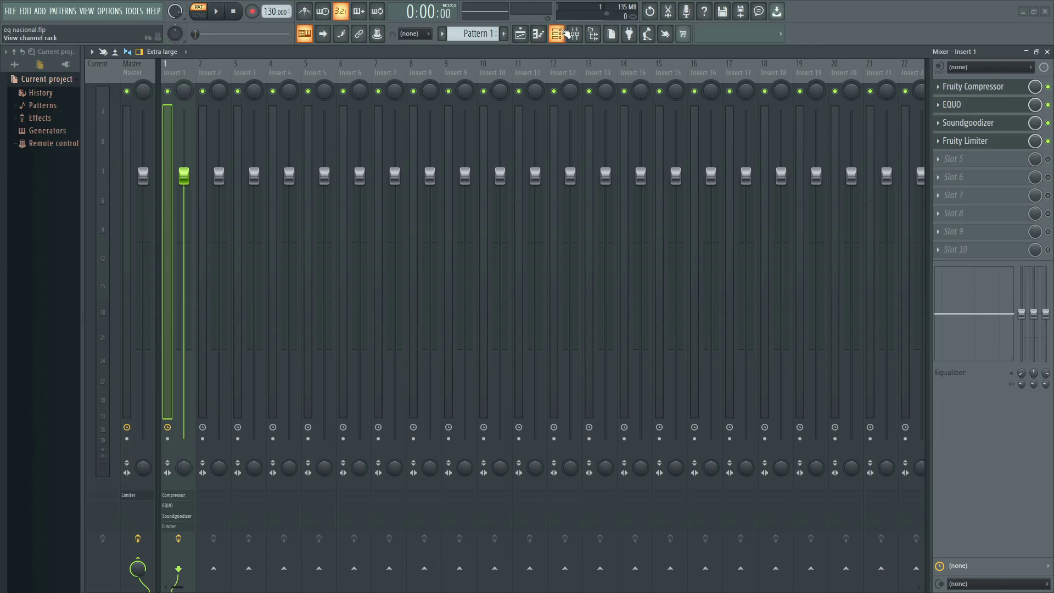
Step: In FL Studio, move the mixer window below the open plugin windows and maximize it
click(574, 34)
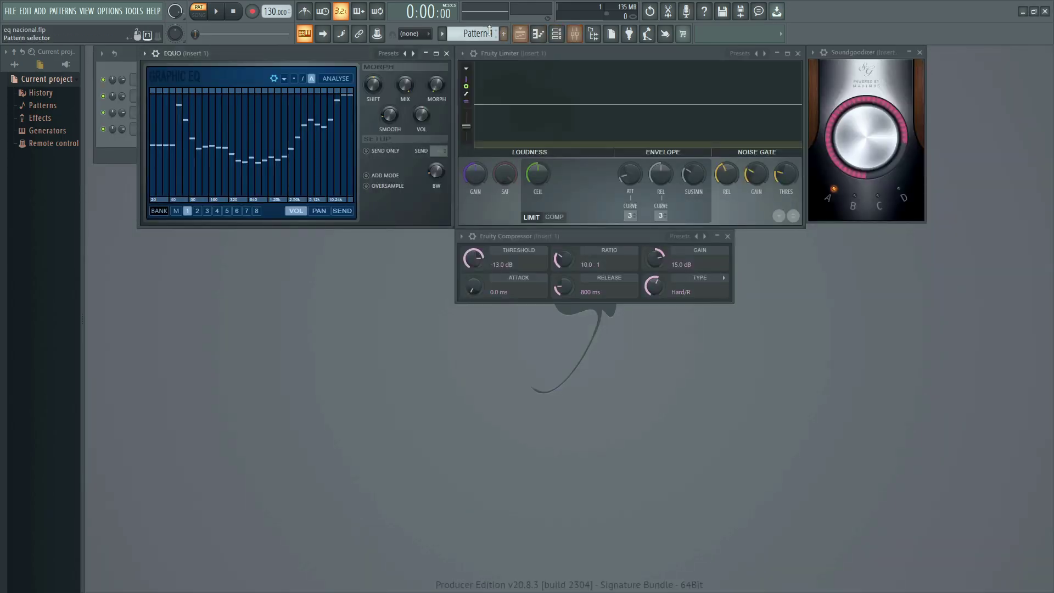
click(578, 38)
click(580, 36)
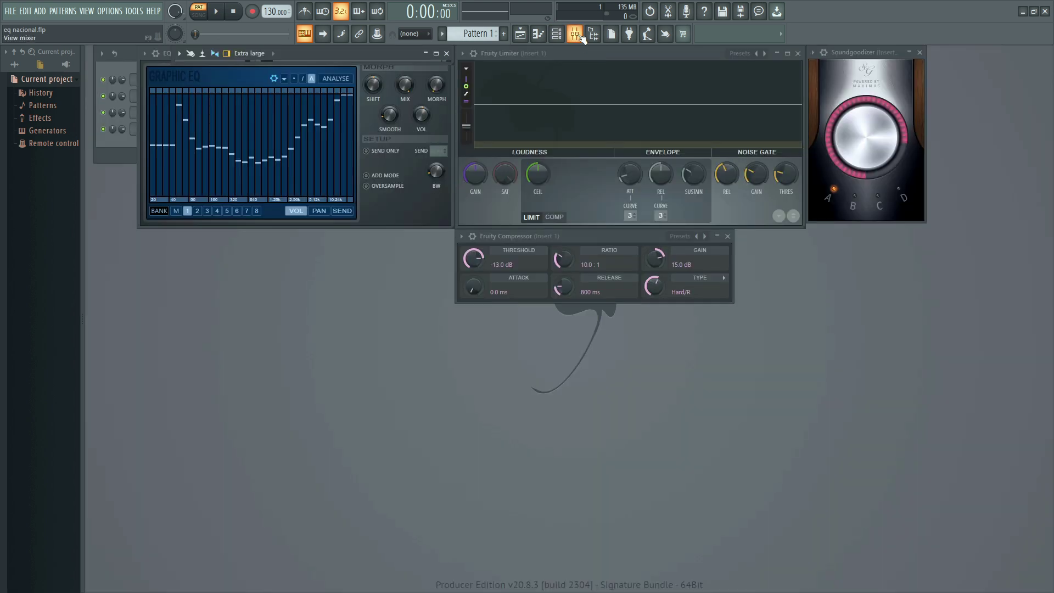
drag(316, 55, 607, 362)
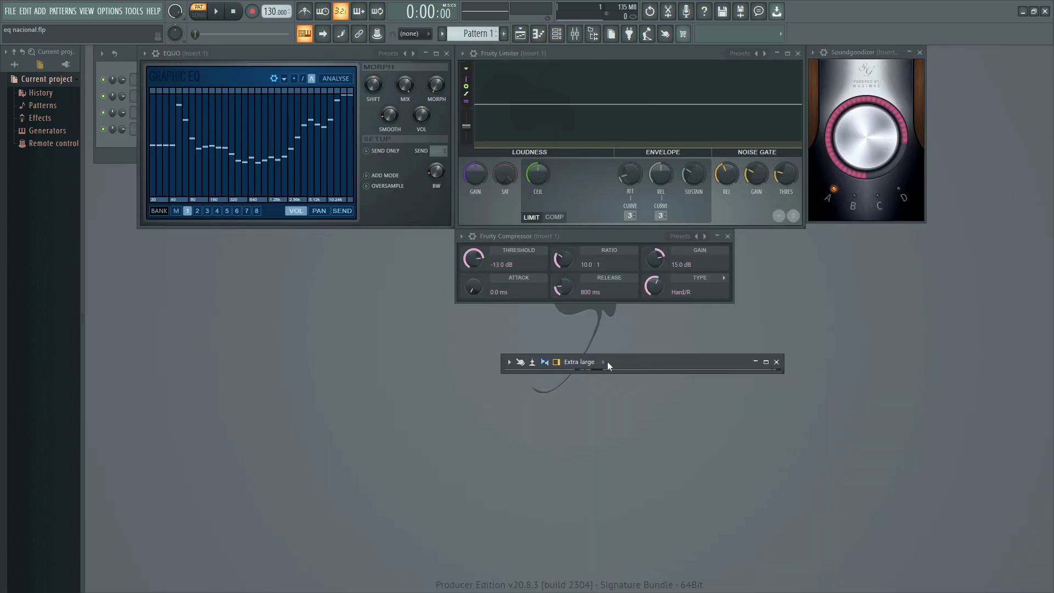
click(766, 362)
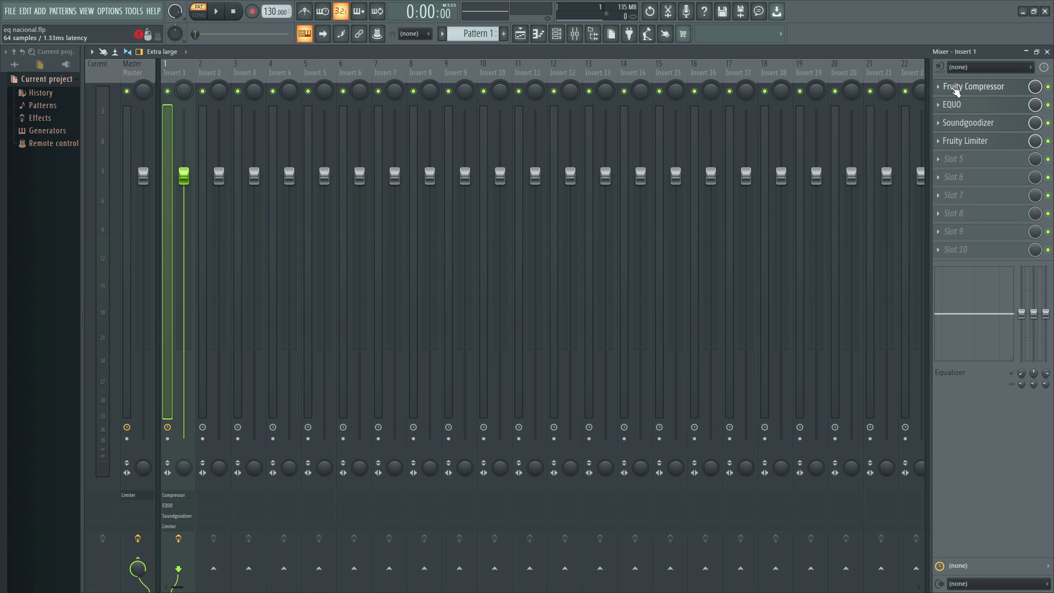
Step: Examine the available effect plugins for the empty slot 5 and the replacement choices for Fruity Compressor on Insert 1
click(944, 161)
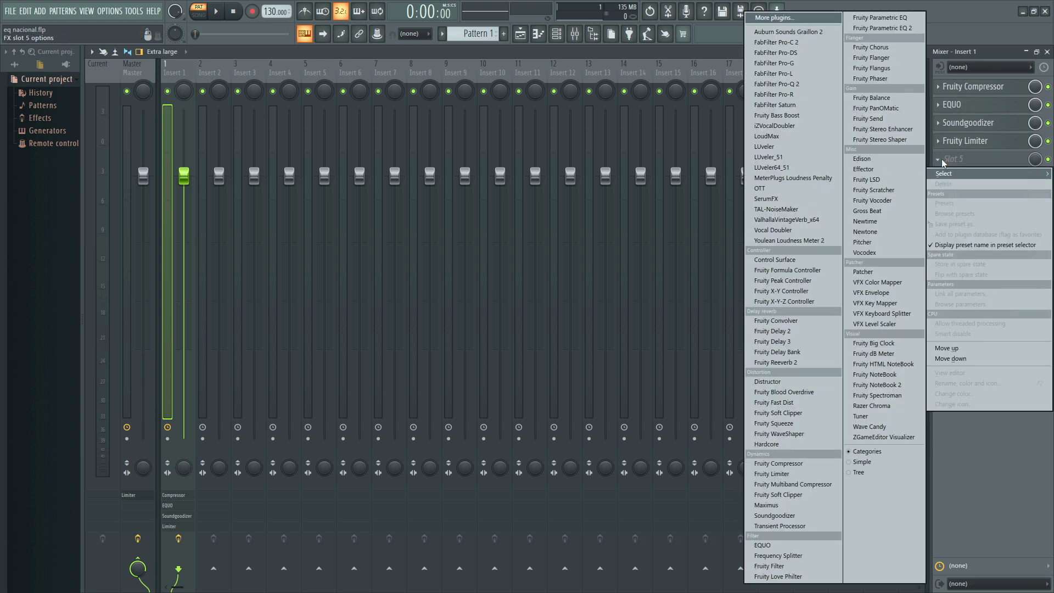
key(Escape)
click(938, 91)
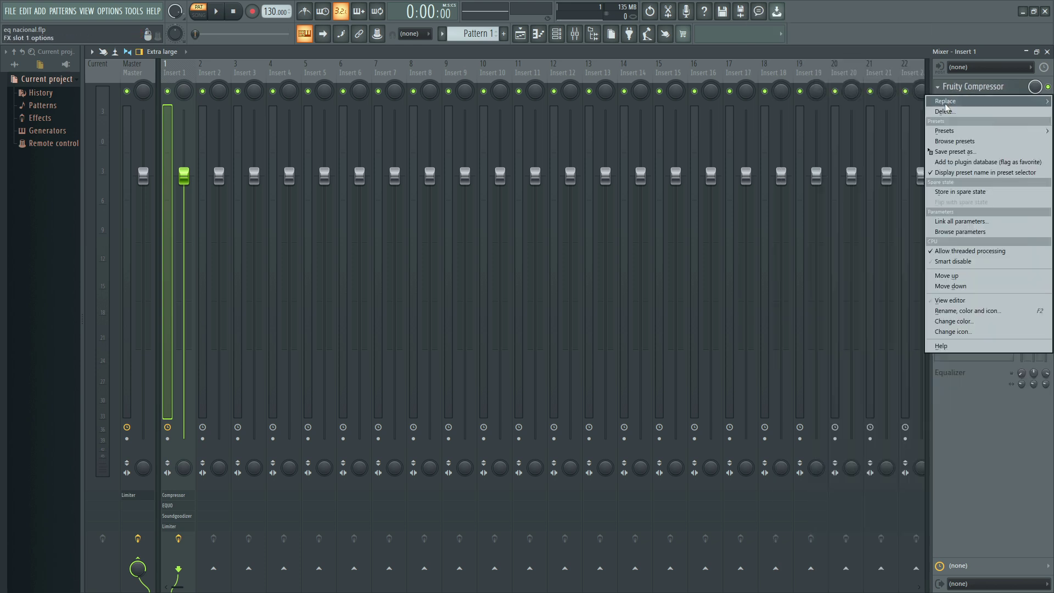
key(Escape)
click(938, 87)
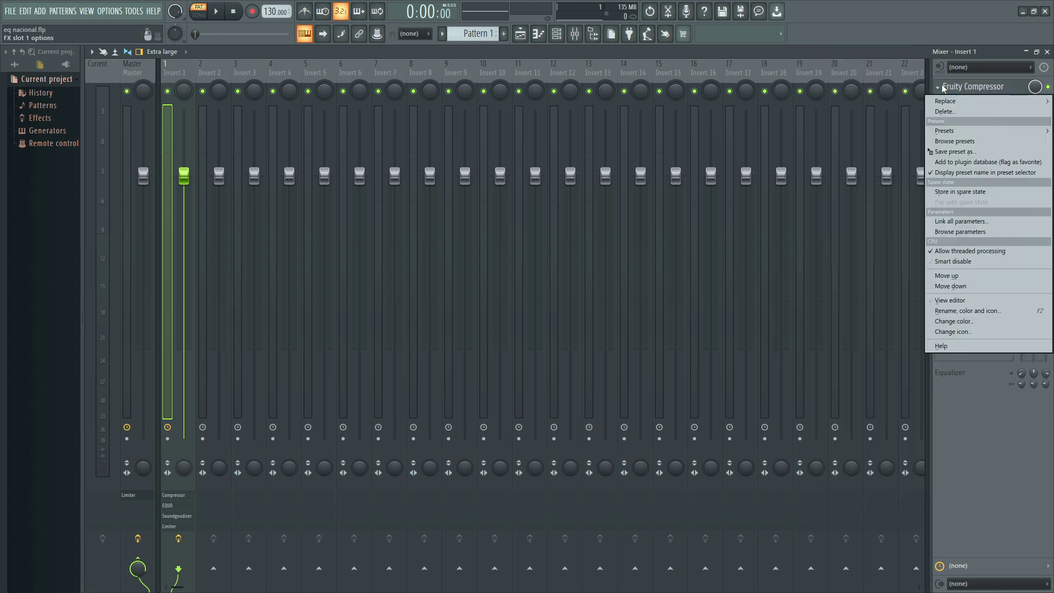
mouse_move(945, 101)
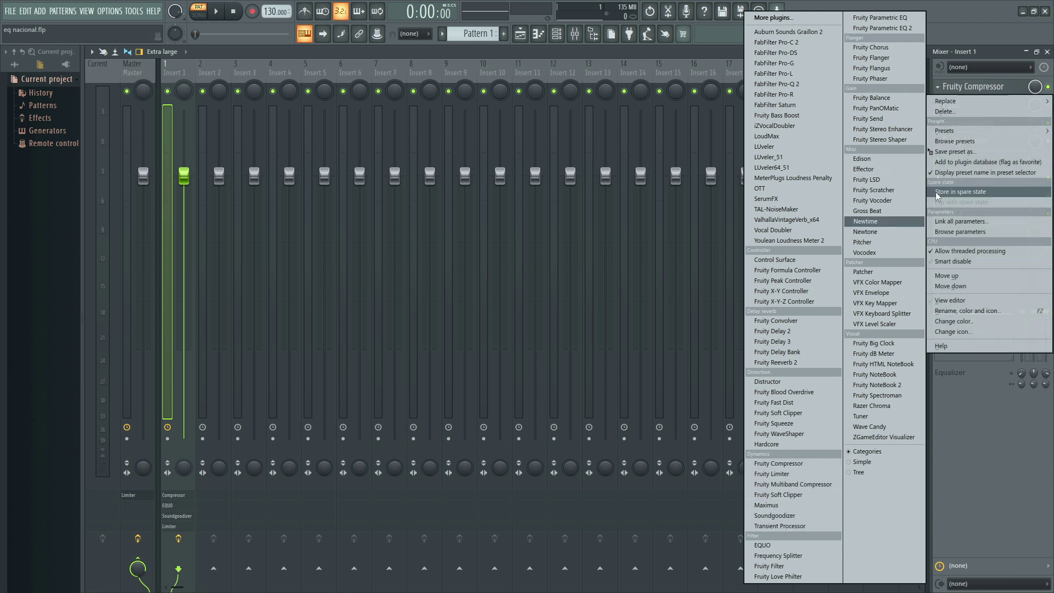
click(1004, 84)
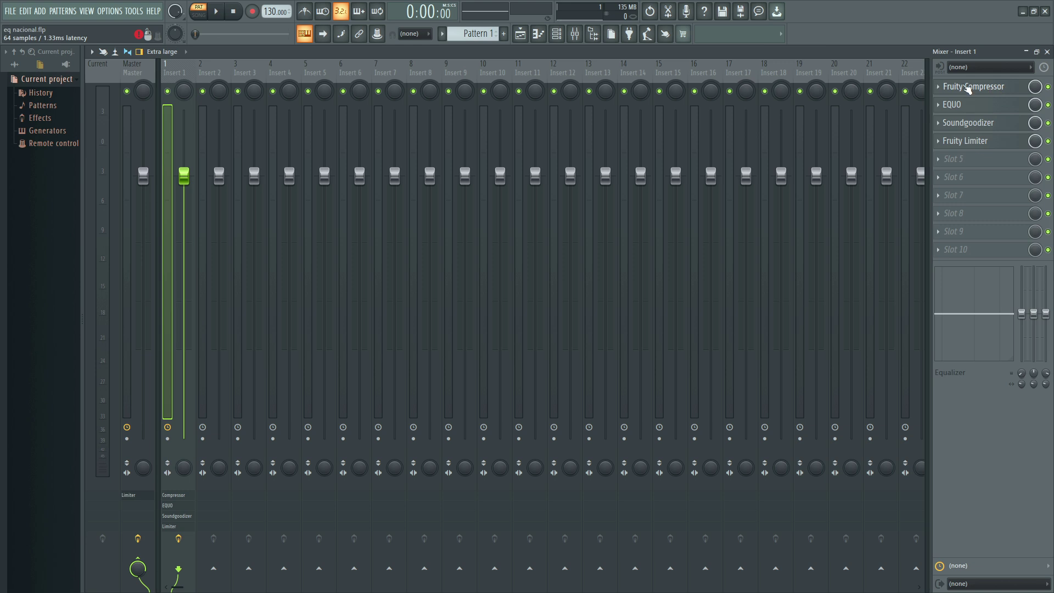
Step: View the Soundgoodizer, Fruity Limiter, EQUO and Fruity Compressor windows on Insert 1, and restore the mixer to its small size
click(981, 120)
click(988, 141)
click(981, 119)
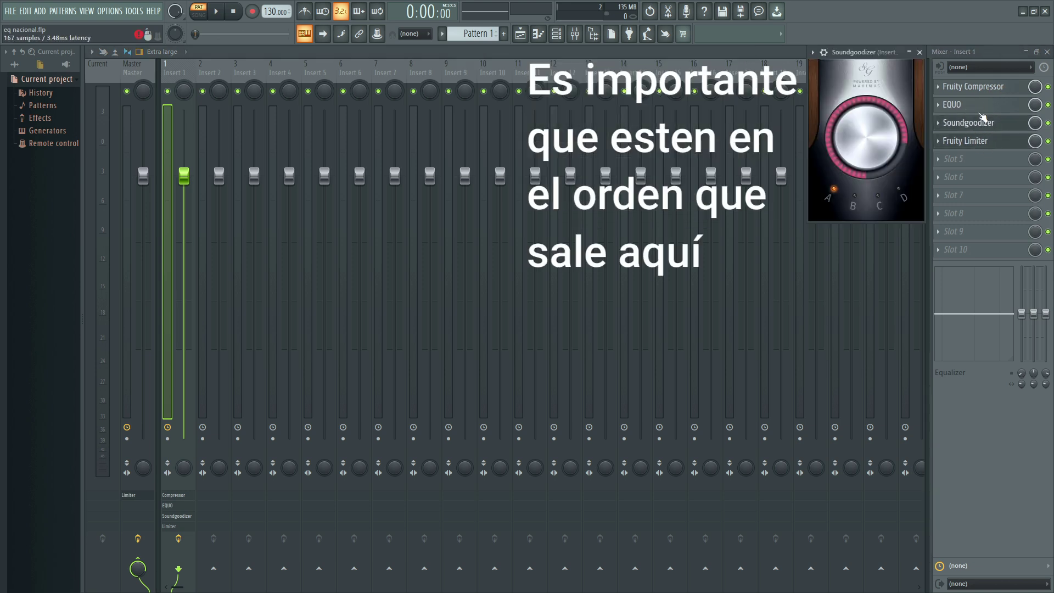
click(980, 106)
click(980, 88)
click(1026, 53)
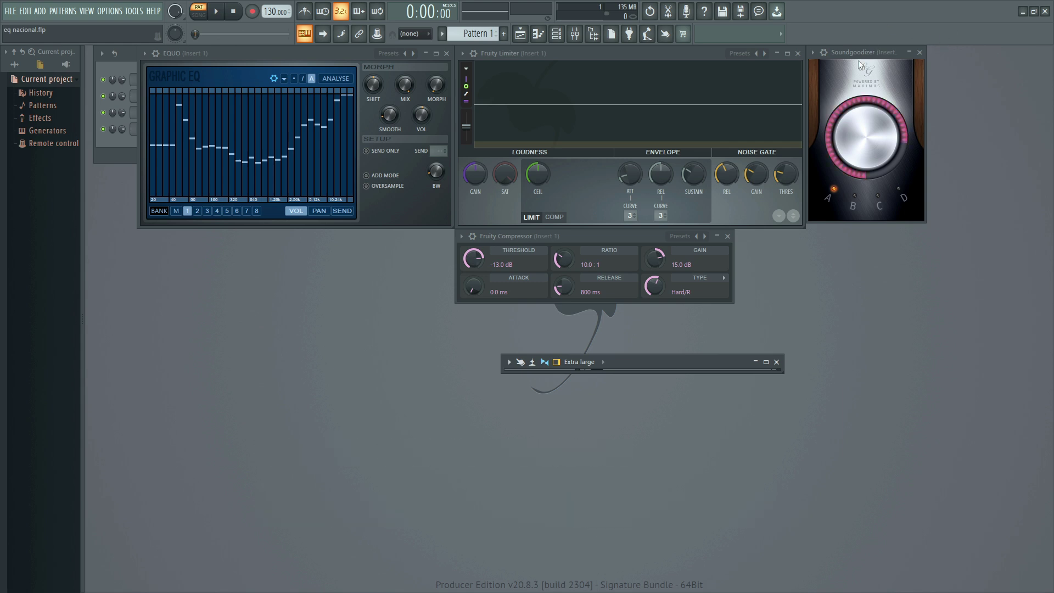
Step: Load the Vocals enhancer preset in EQUO and the Brickwall preset in Fruity Compressor with its gain set to 12.5 dB
click(389, 54)
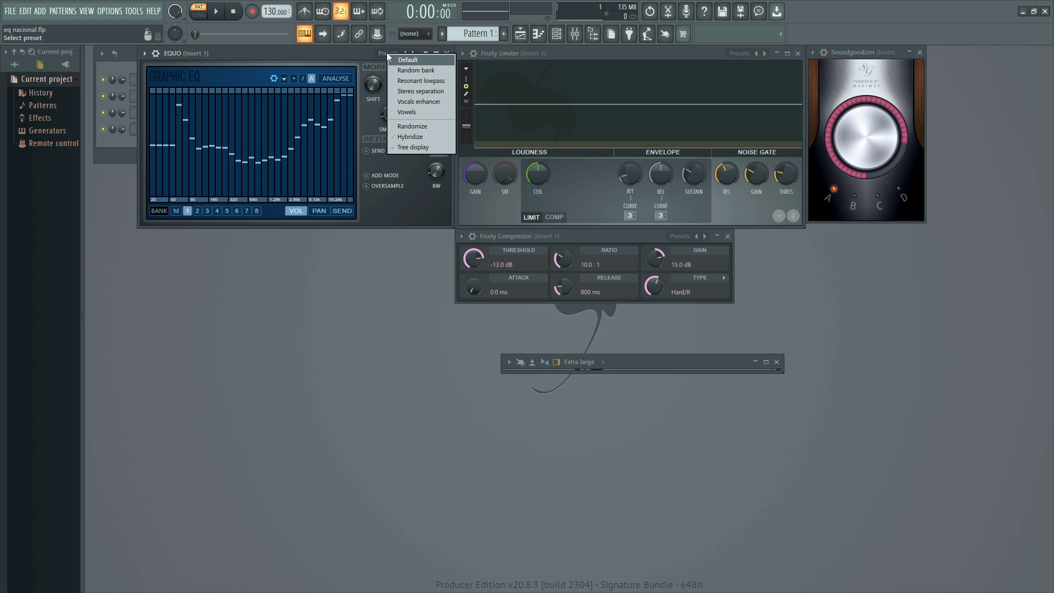
click(416, 102)
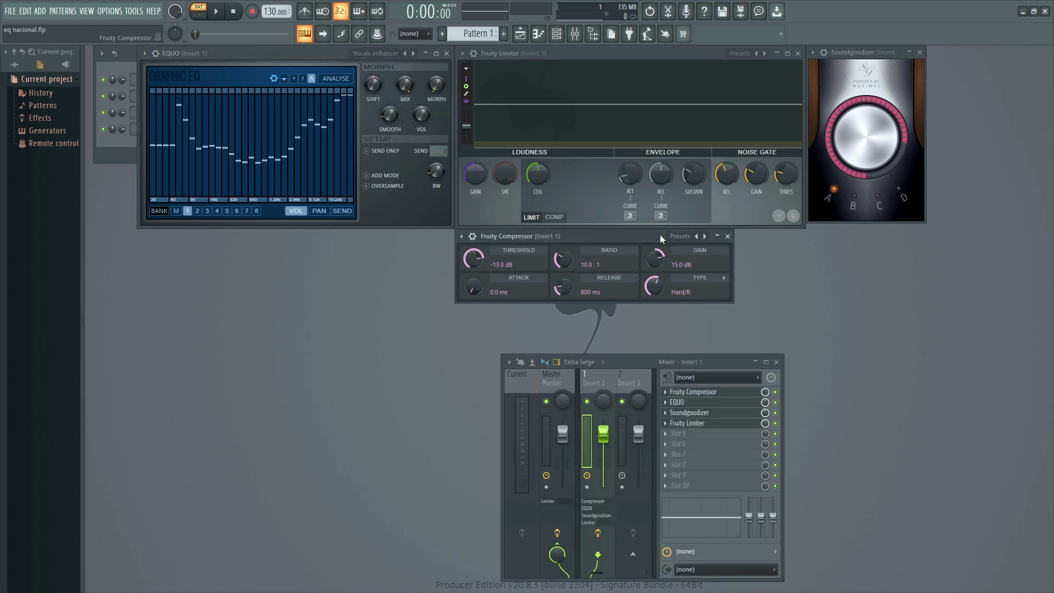
click(683, 236)
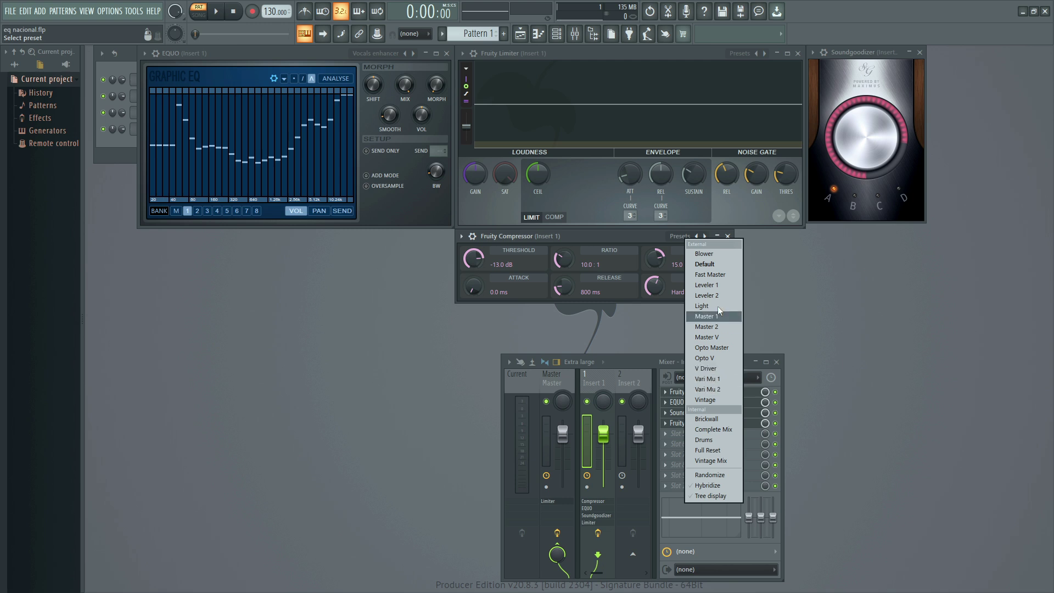
click(724, 418)
drag(655, 258, 654, 265)
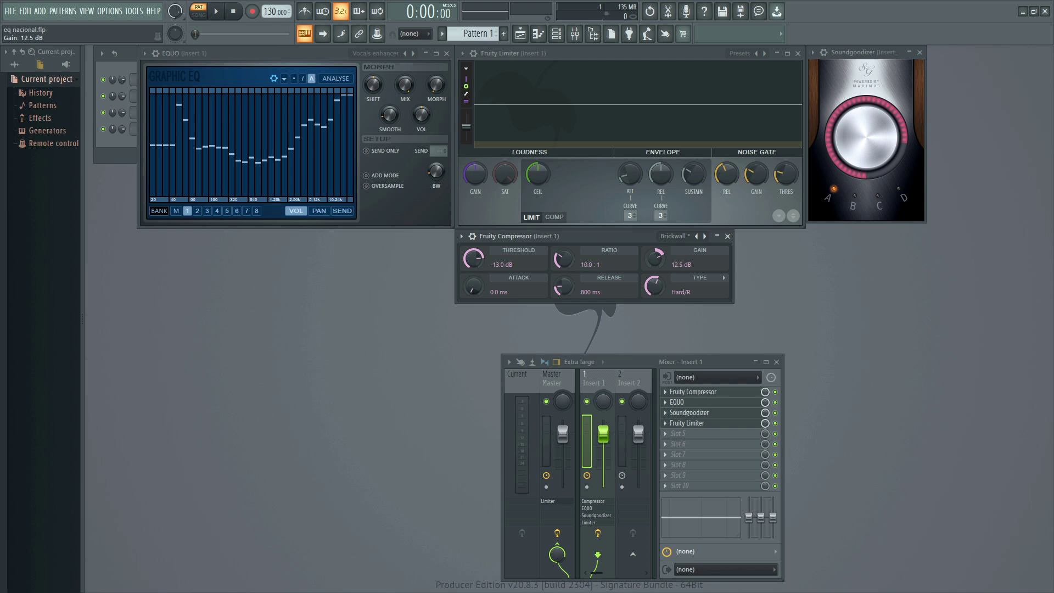
Step: Set the external audio input of mixer Insert 1 to the mono input In 1
click(642, 52)
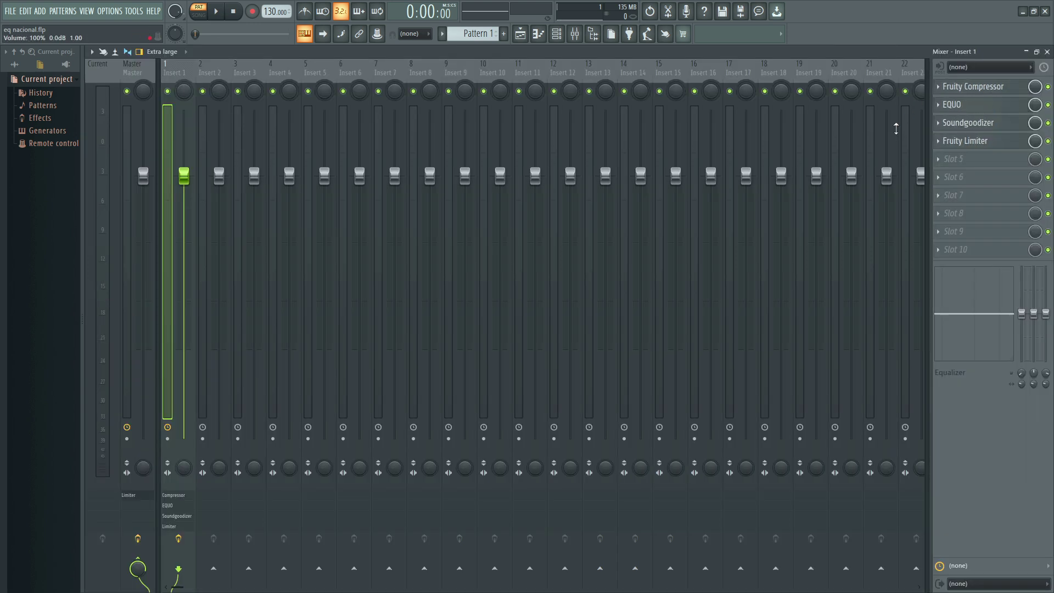
click(967, 68)
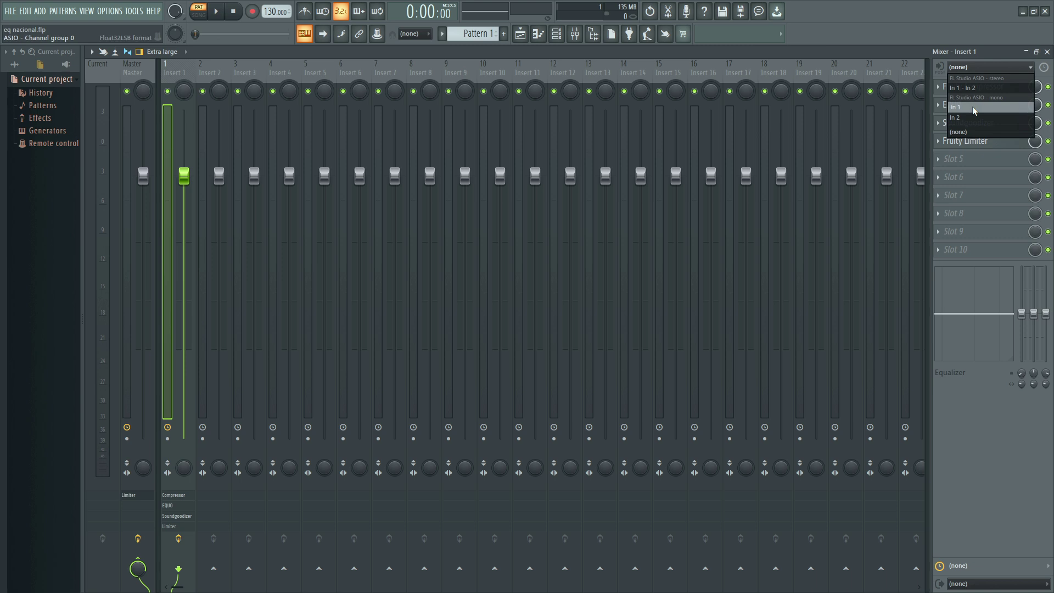
click(972, 107)
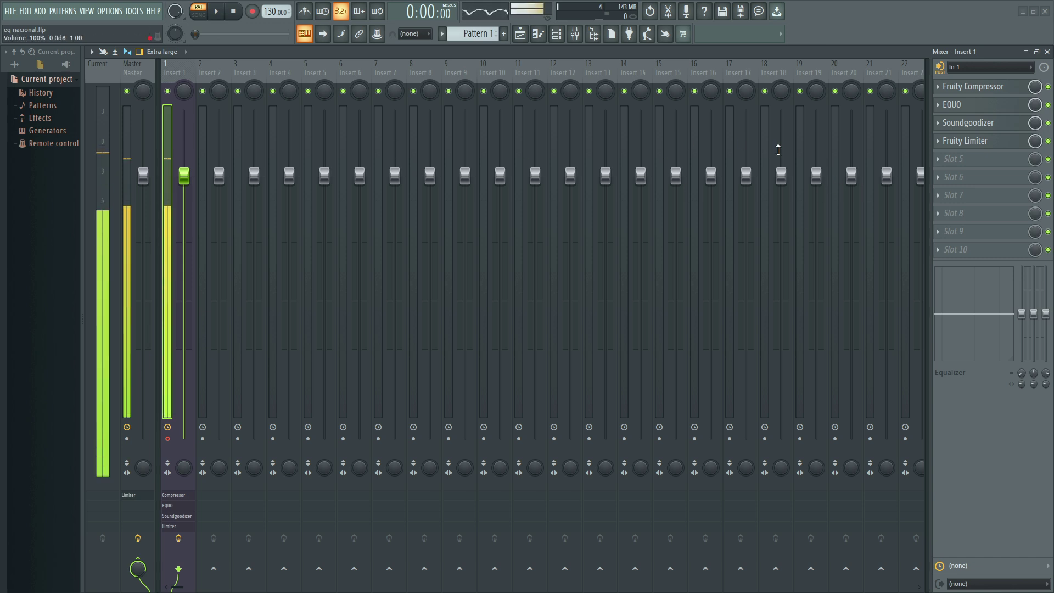
Step: Set the FL Studio ASIO driver's output to CABLE Input (VB-Audio Virtual Cable) and close the audio settings
click(108, 11)
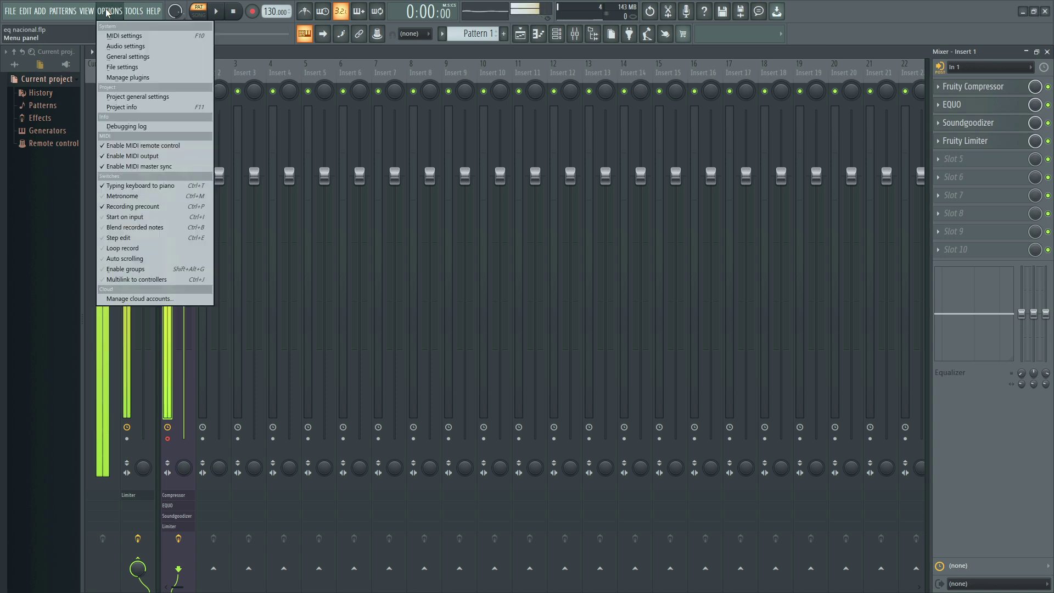
click(122, 48)
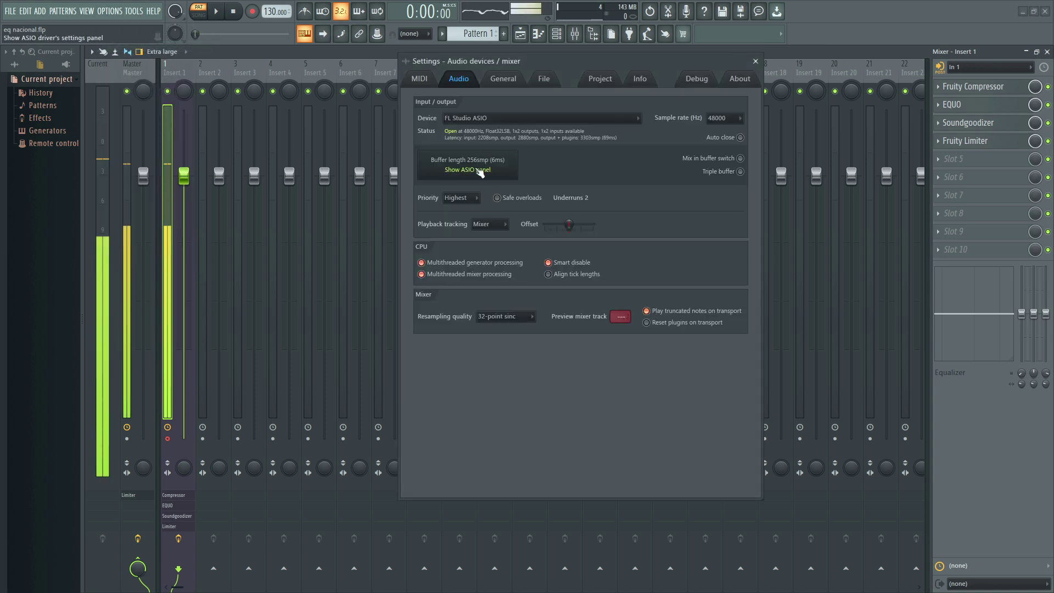
click(477, 170)
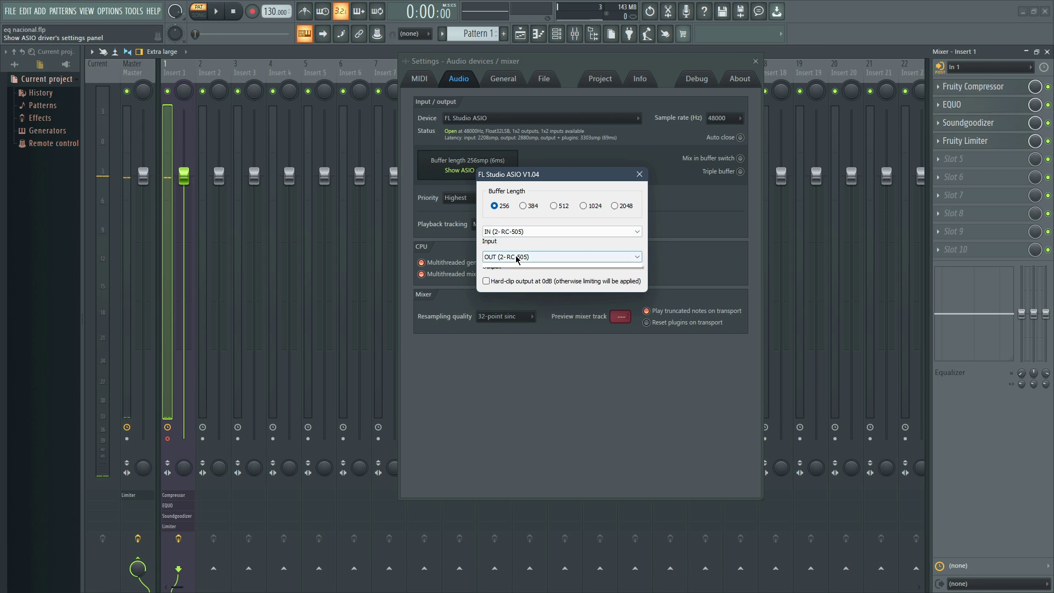
click(516, 257)
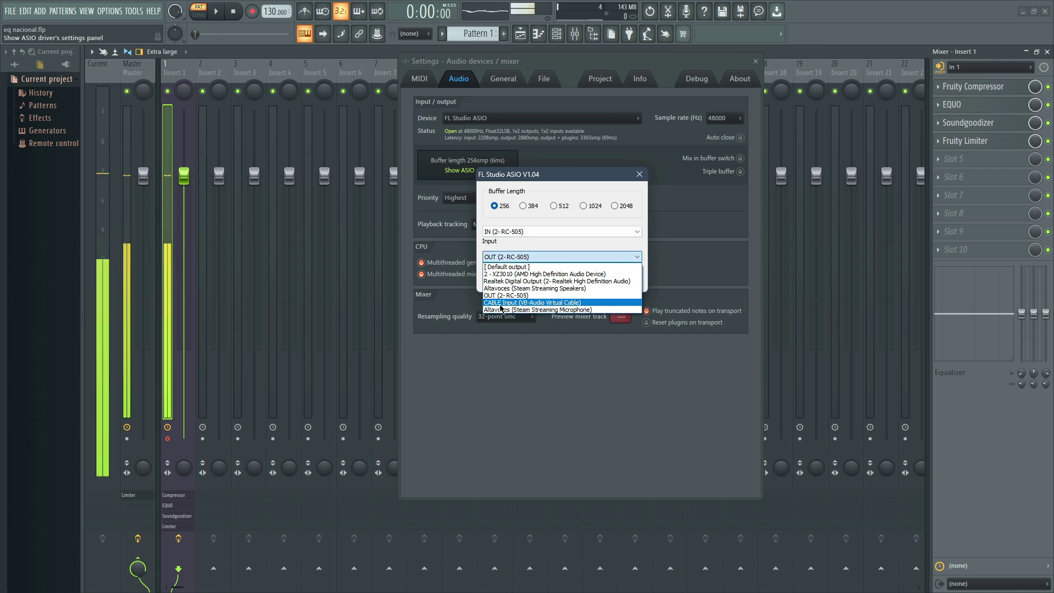
click(501, 302)
click(639, 174)
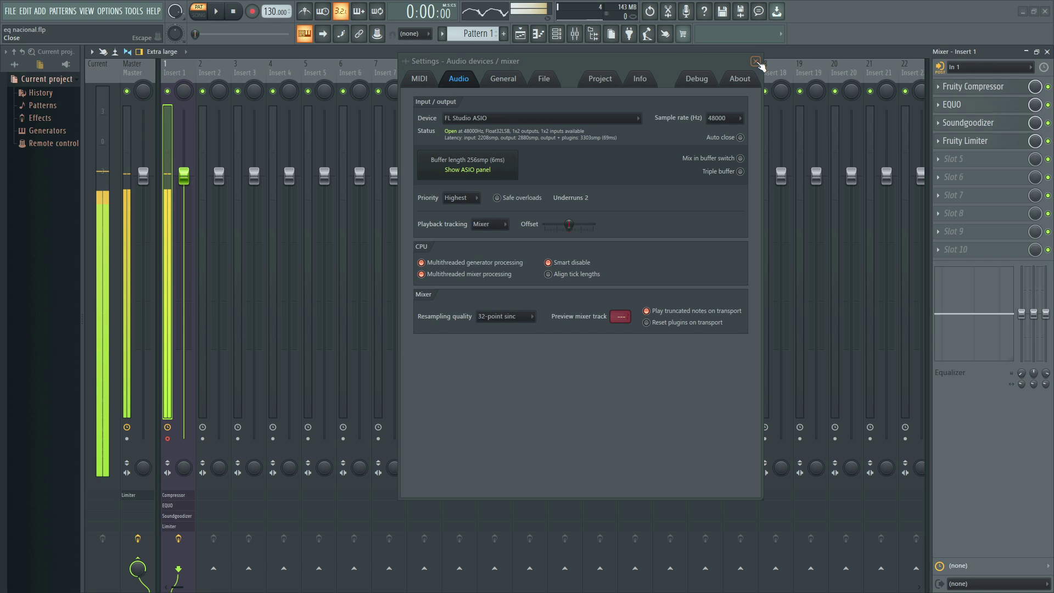
click(756, 61)
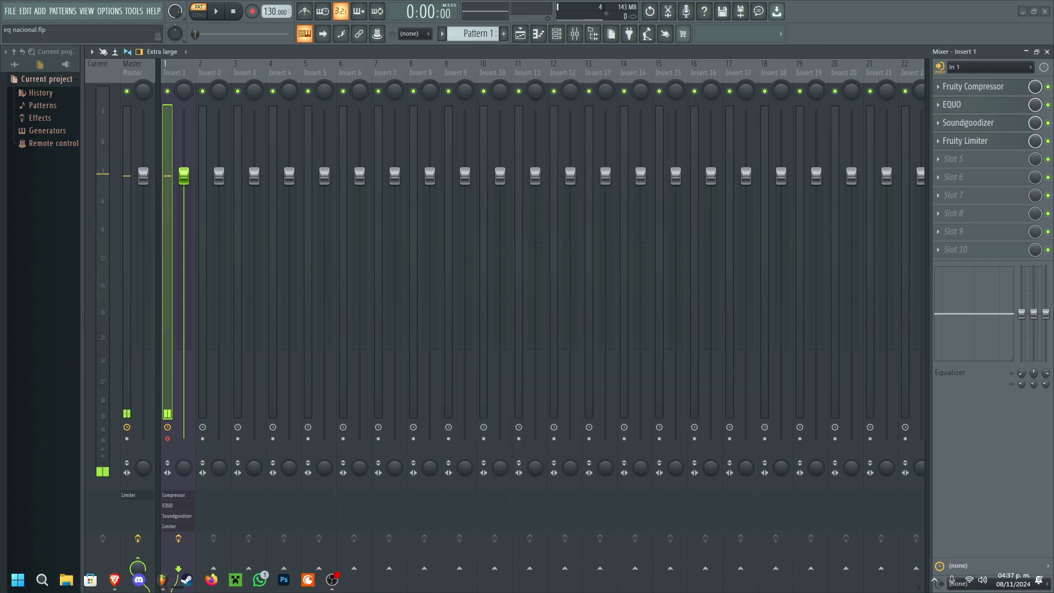
Step: Switch to Discord and join the Jam 1 voice channel of the Beatbox en Español server
click(139, 580)
scroll(65, 415, down, 3)
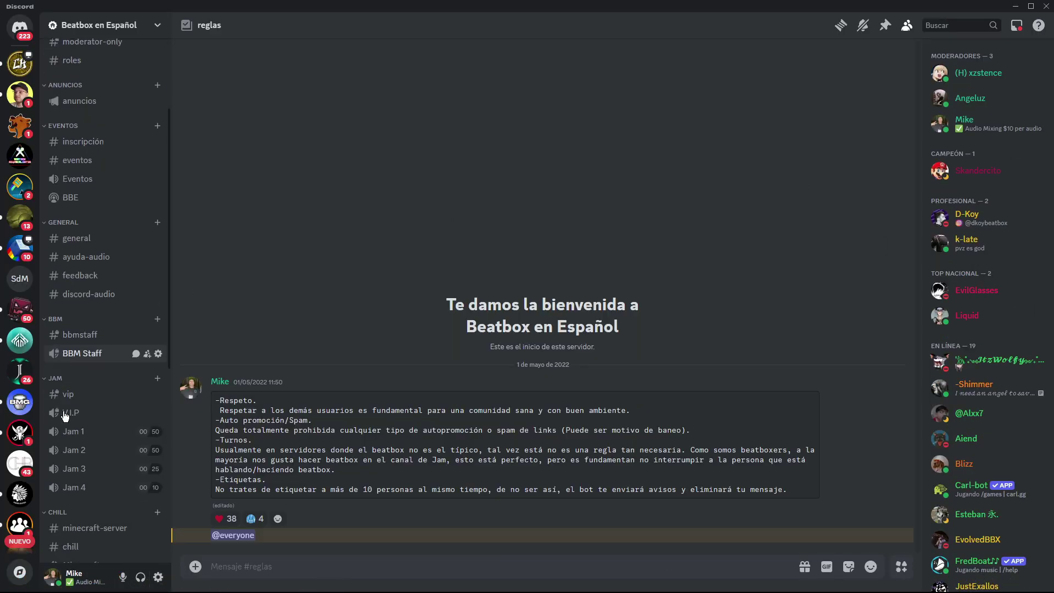
click(65, 416)
scroll(144, 451, down, 2)
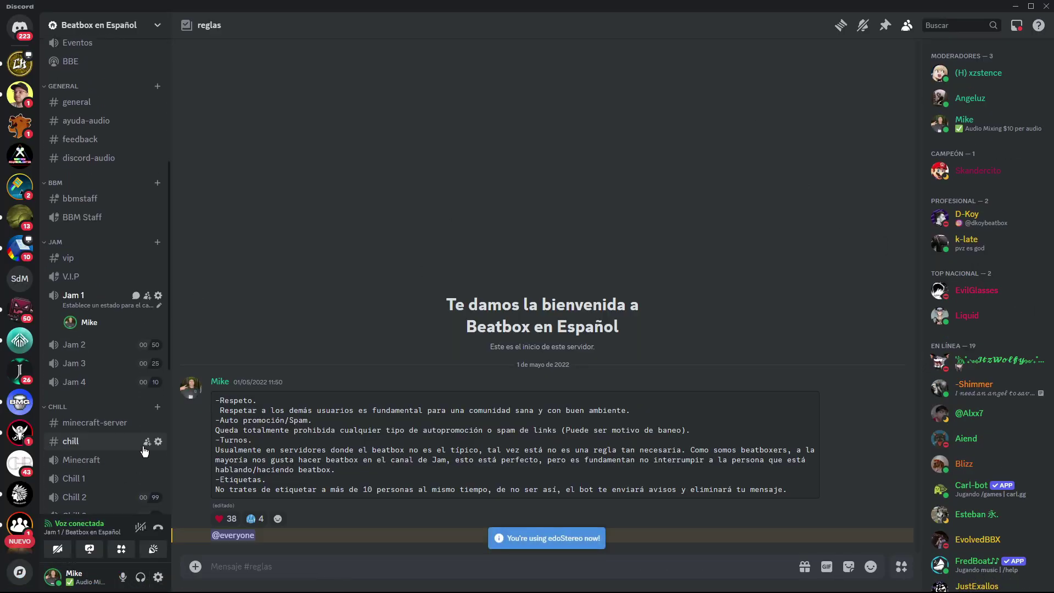
Step: Run the microphone test in Discord's voice and video settings, and leave the settings
click(158, 577)
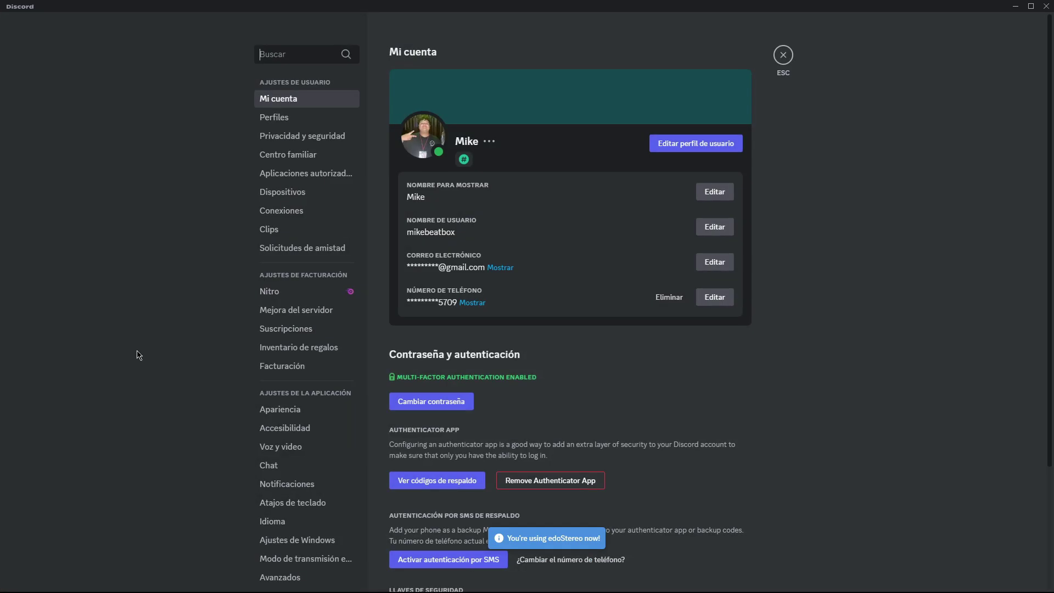
click(285, 449)
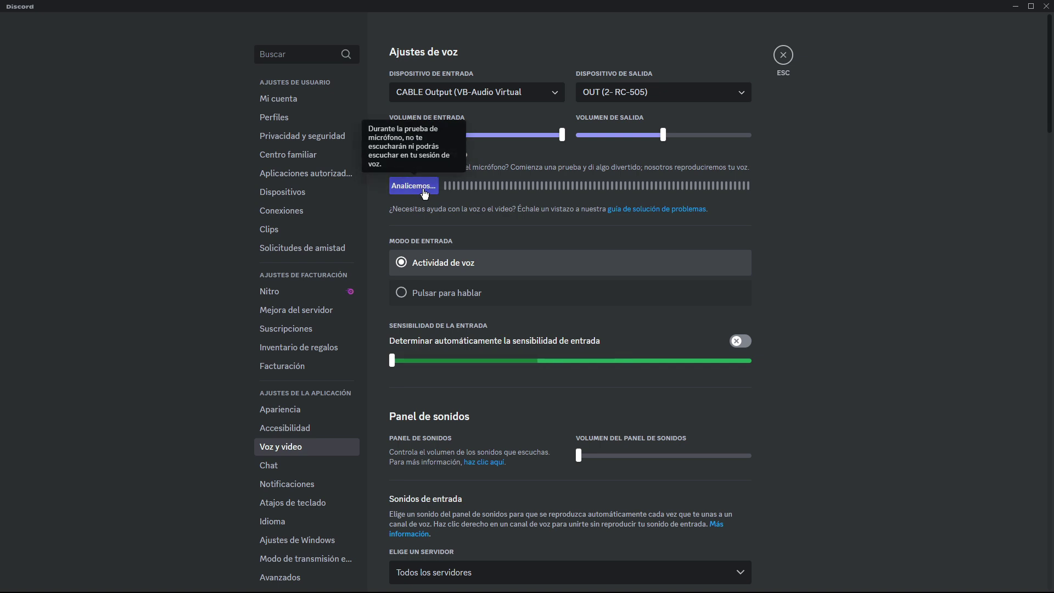
click(424, 192)
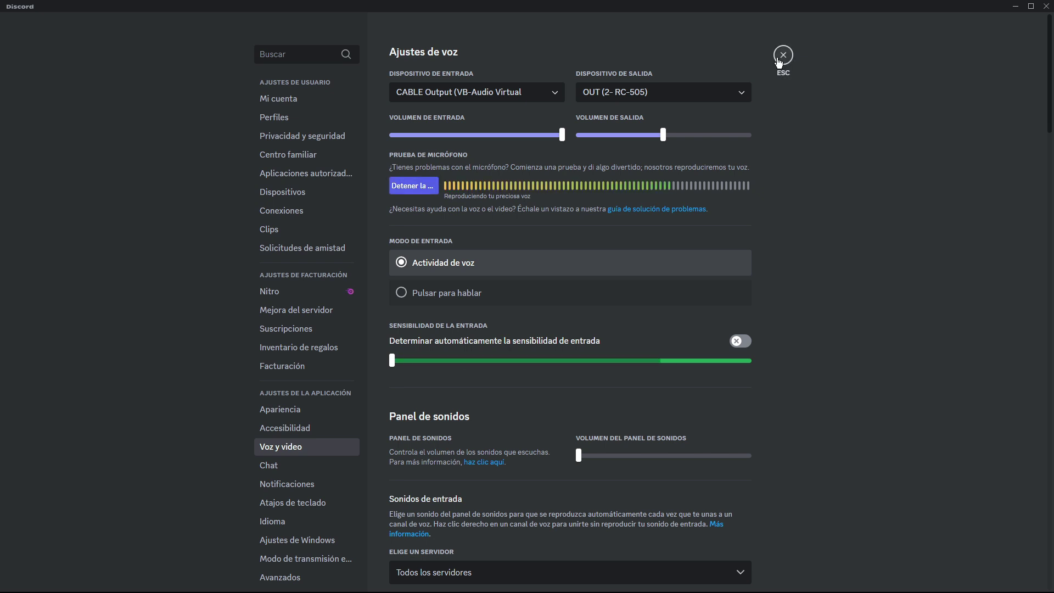
click(780, 58)
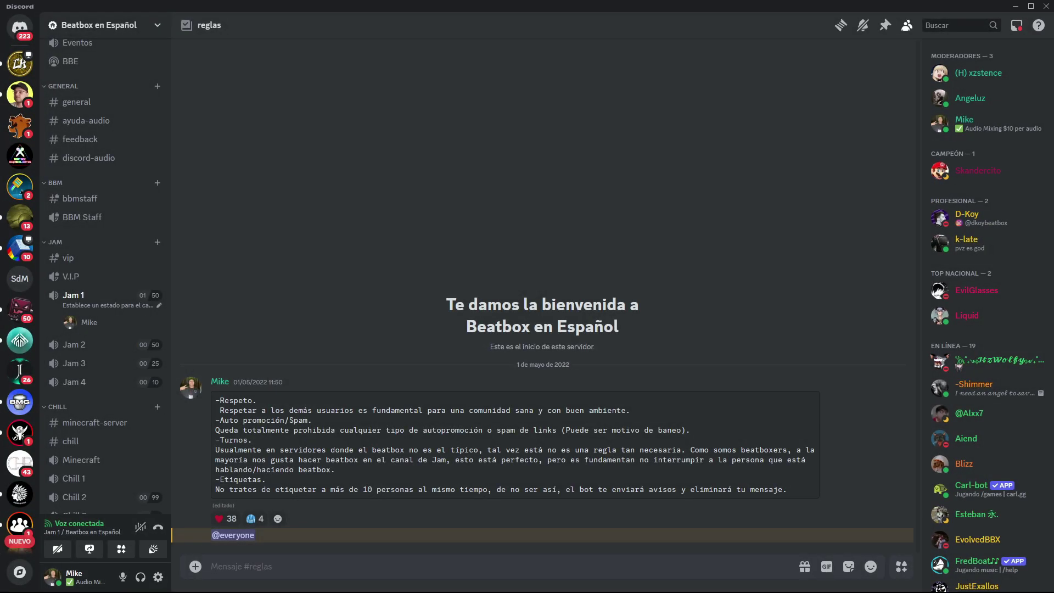